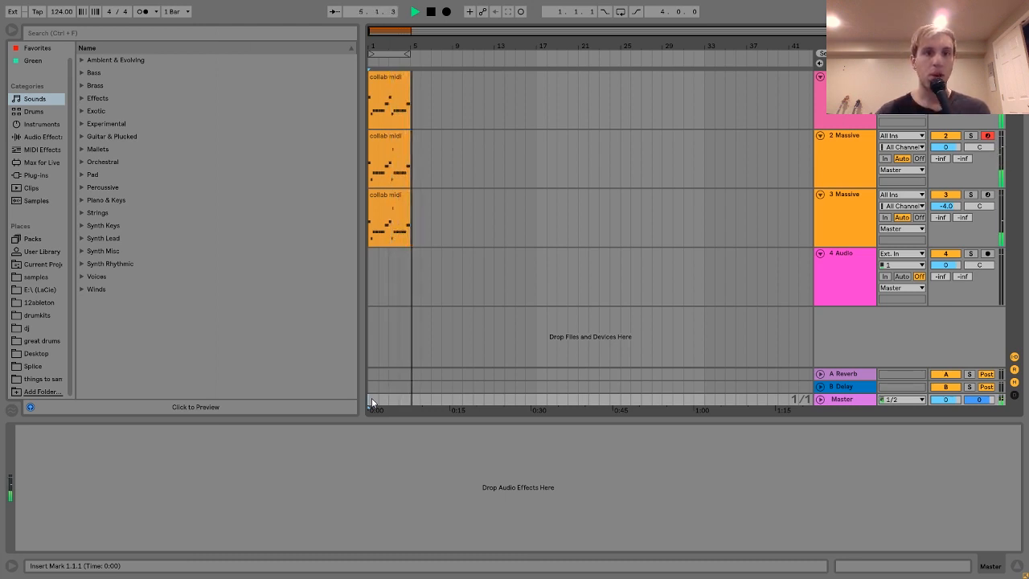
- Stop playback and look through the devices on the three Massive tracks
key(space)
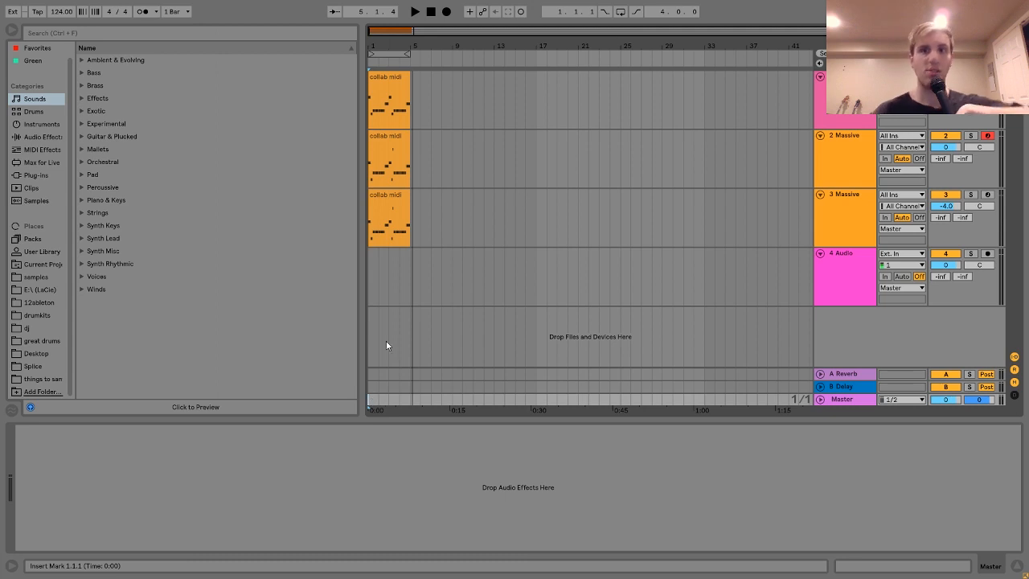
click(840, 120)
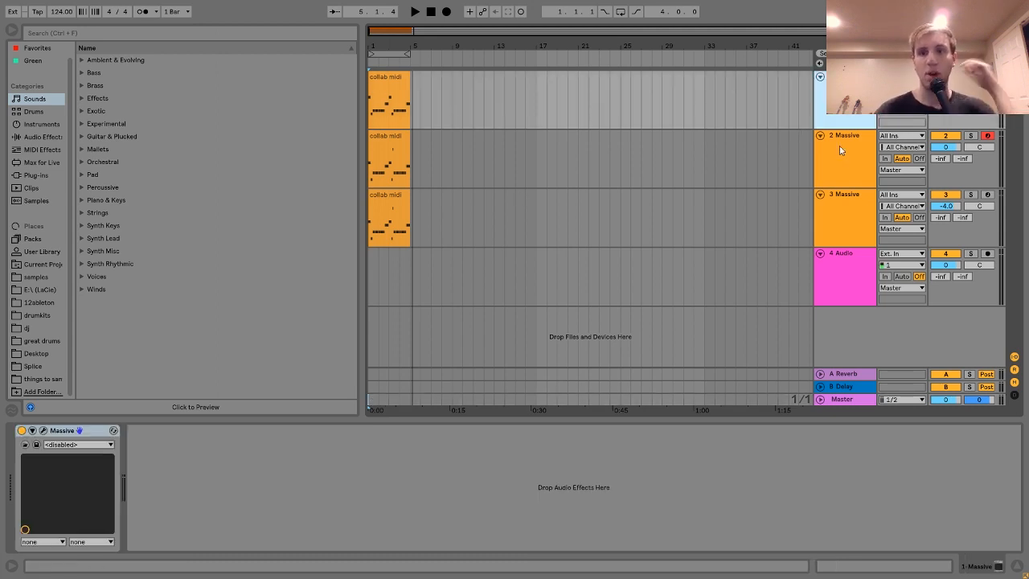
click(840, 158)
click(845, 194)
- Solo the first Massive track, loop the length of its collab midi clip, and audition it
click(844, 99)
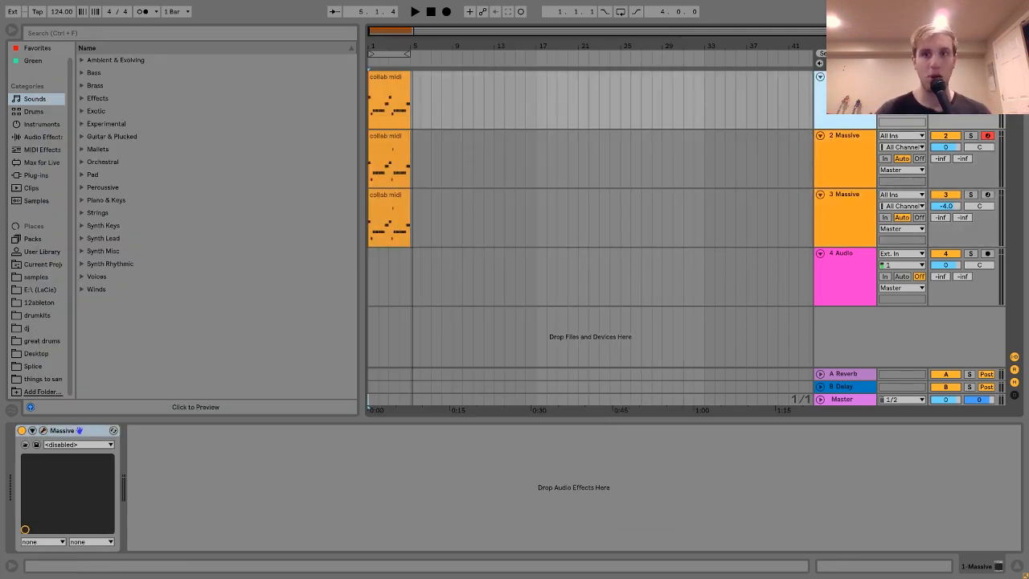
click(970, 76)
click(389, 113)
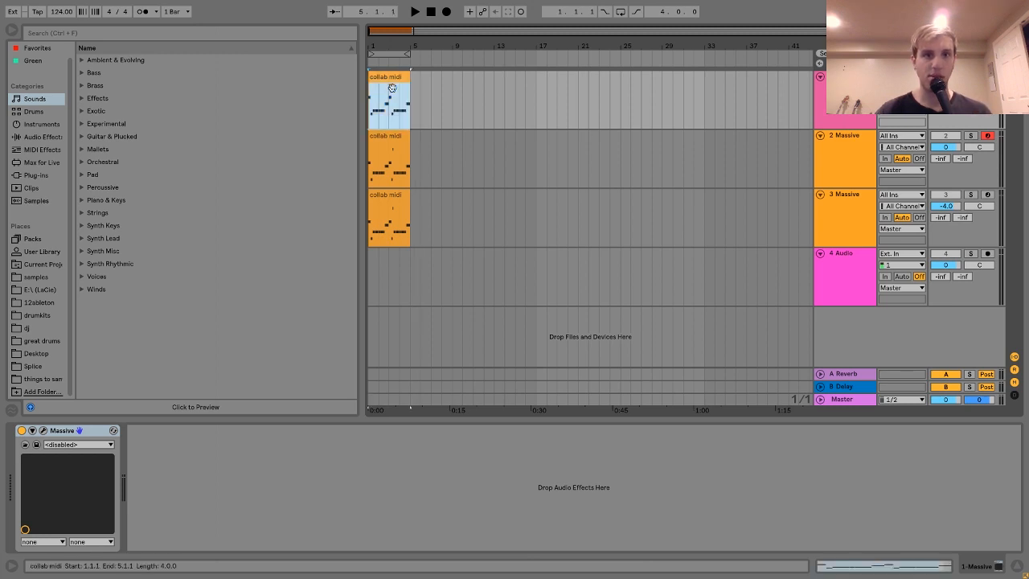
key(ctrl+l)
key(space)
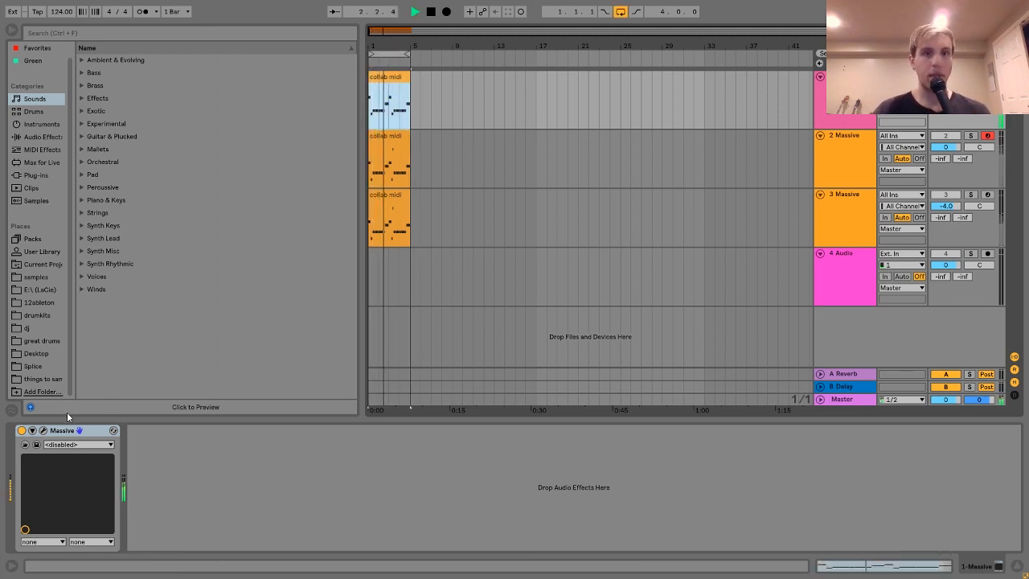
key(space)
- Open the first track's Massive synth, play test notes, and compare envelope 4 with envelope 1
click(44, 431)
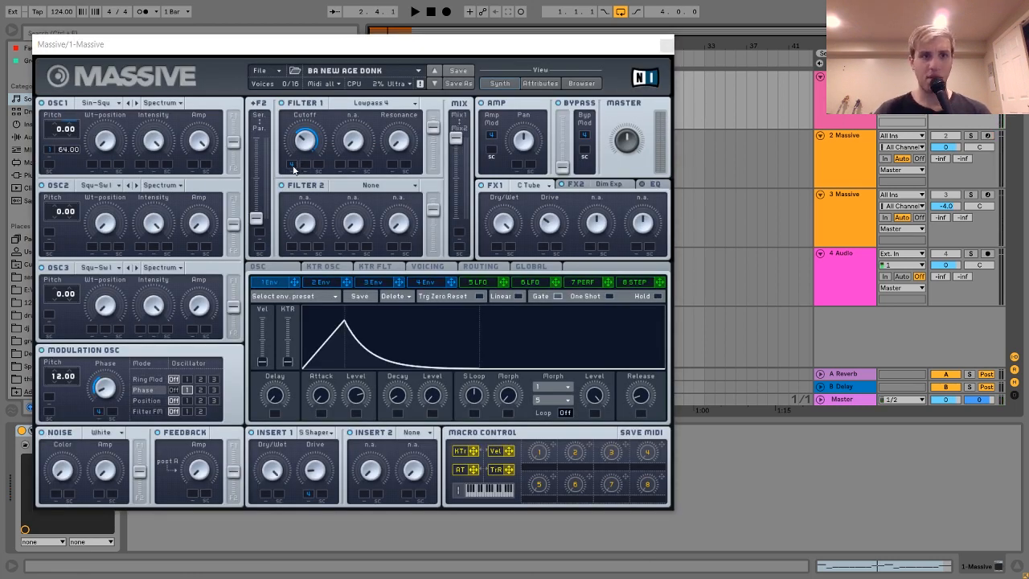
key(z)
key(a)
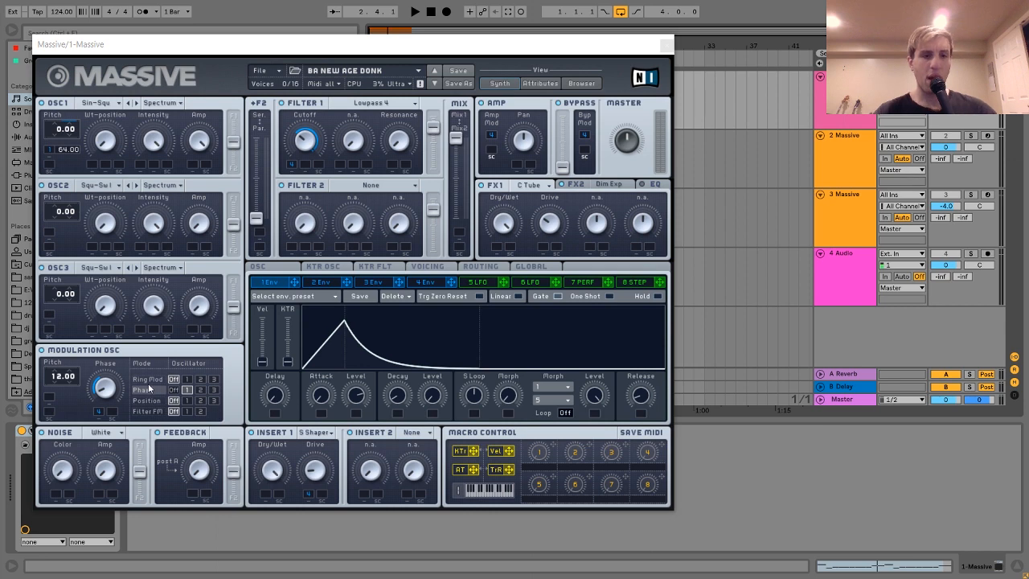
click(404, 286)
click(424, 283)
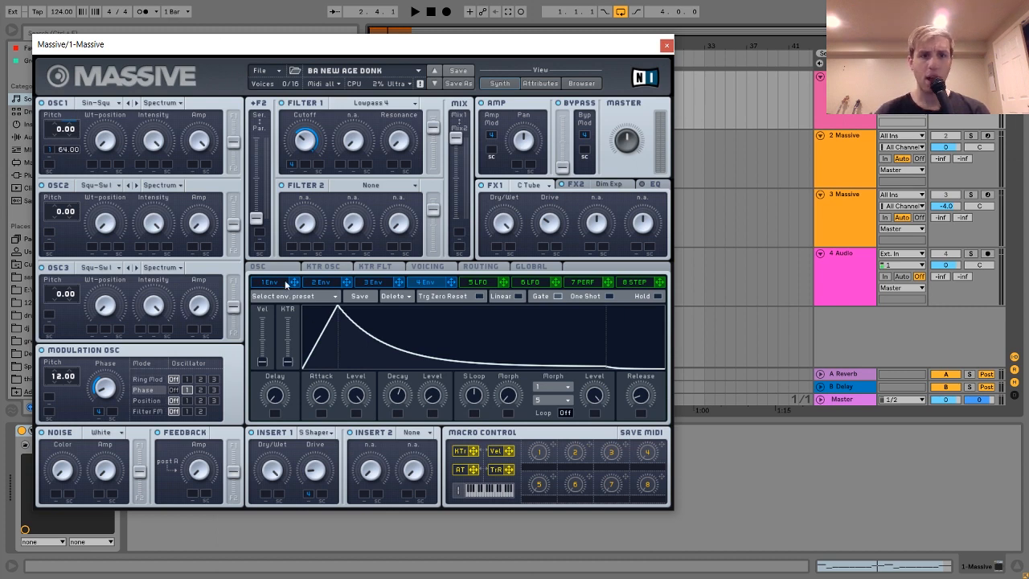
click(286, 283)
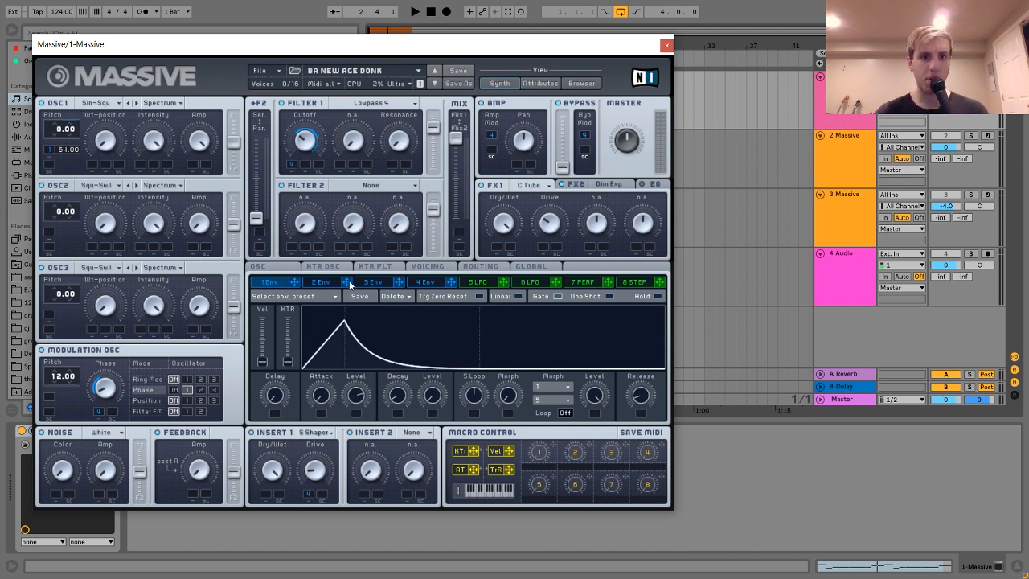
- Try assigning envelope 2 to oscillator 1's pitch with an amount of 64.00, and switch that modulation off again
drag(348, 283, 52, 166)
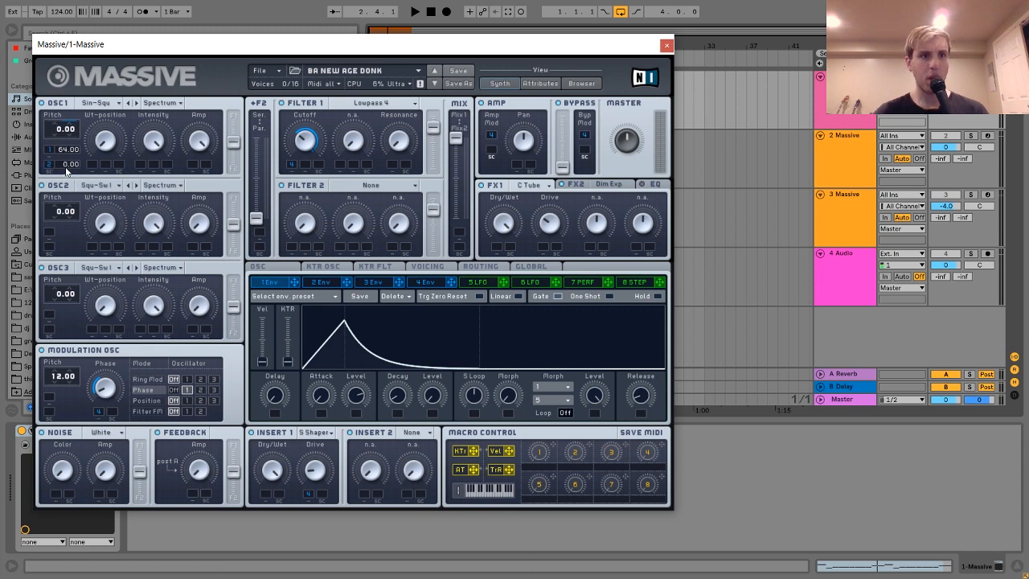
right_click(49, 168)
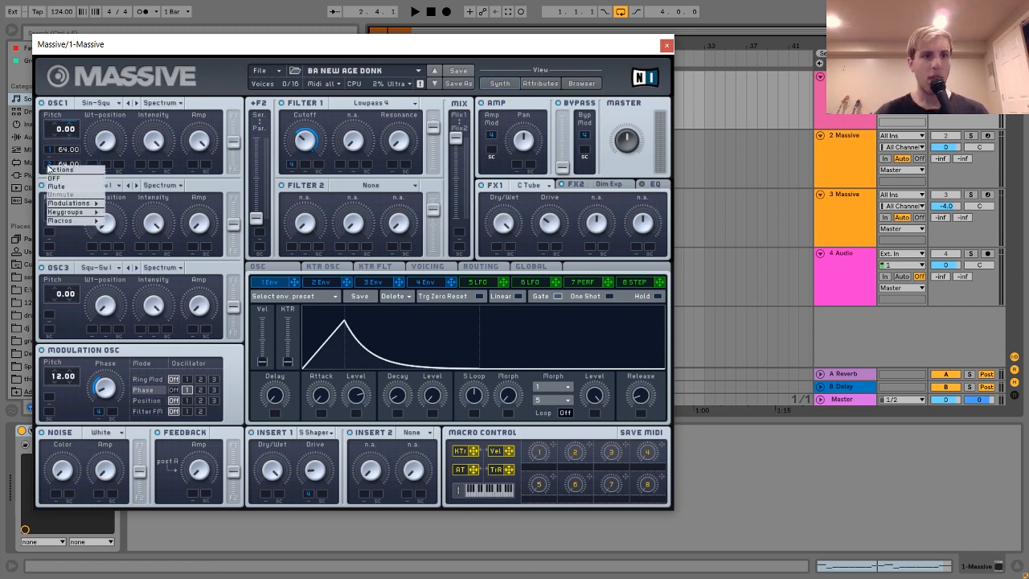
click(53, 178)
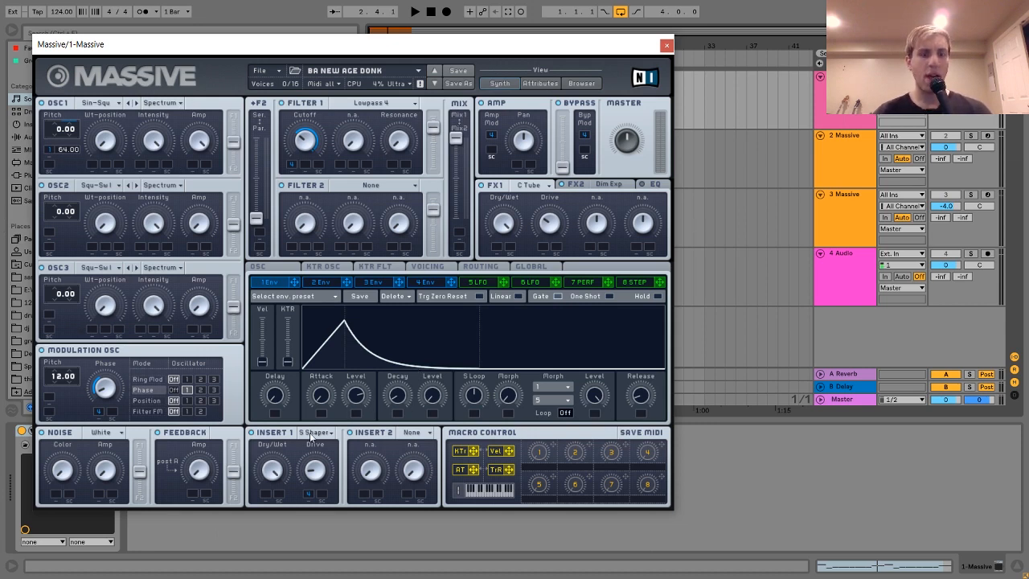
- Lower envelope 1's attack level slightly, and review the synth's signal routing while auditioning the loop
mouse_move(367, 397)
mouse_down()
mouse_move(374, 438)
mouse_move(376, 366)
mouse_move(373, 402)
mouse_up()
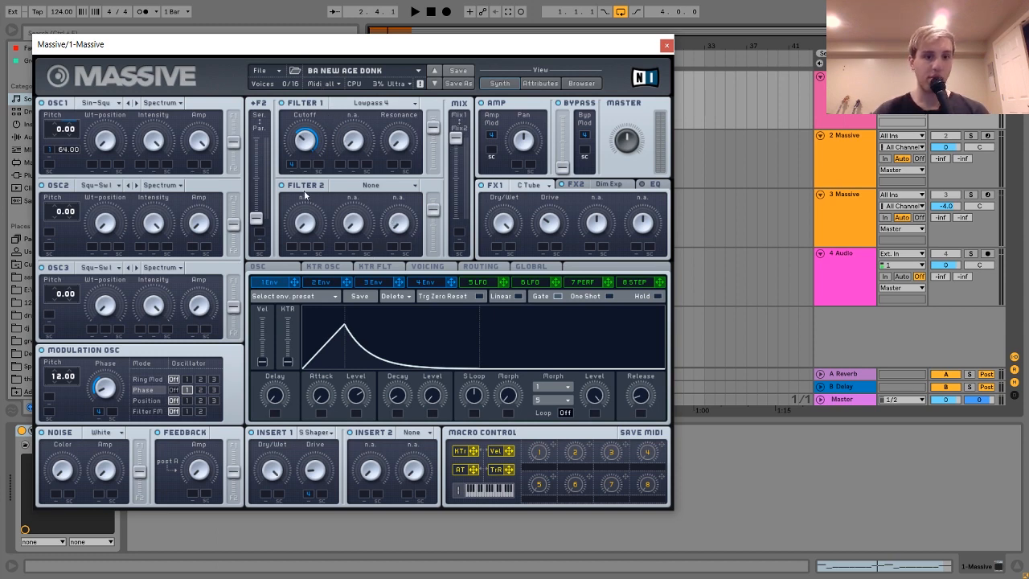
click(482, 266)
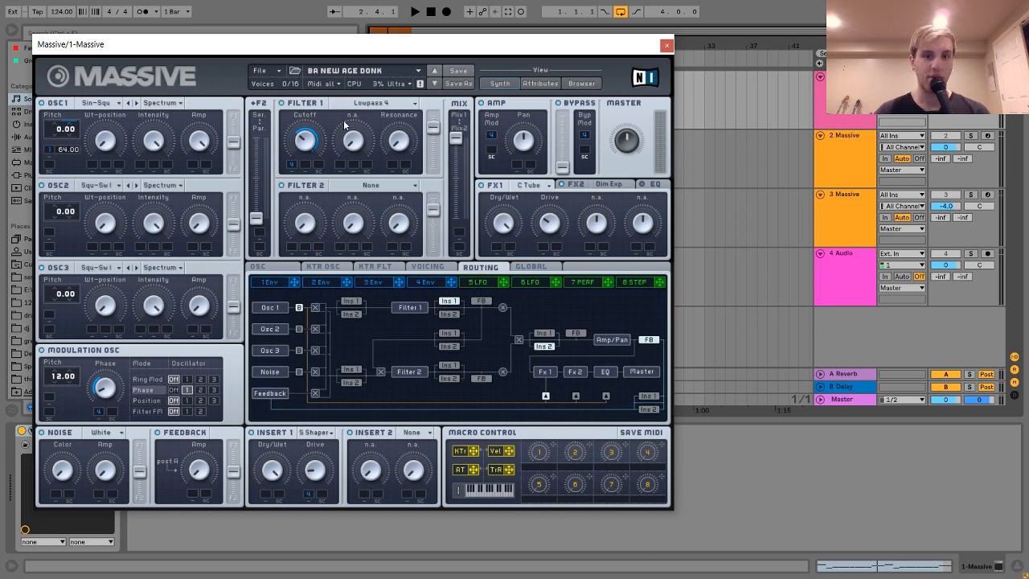
key(space)
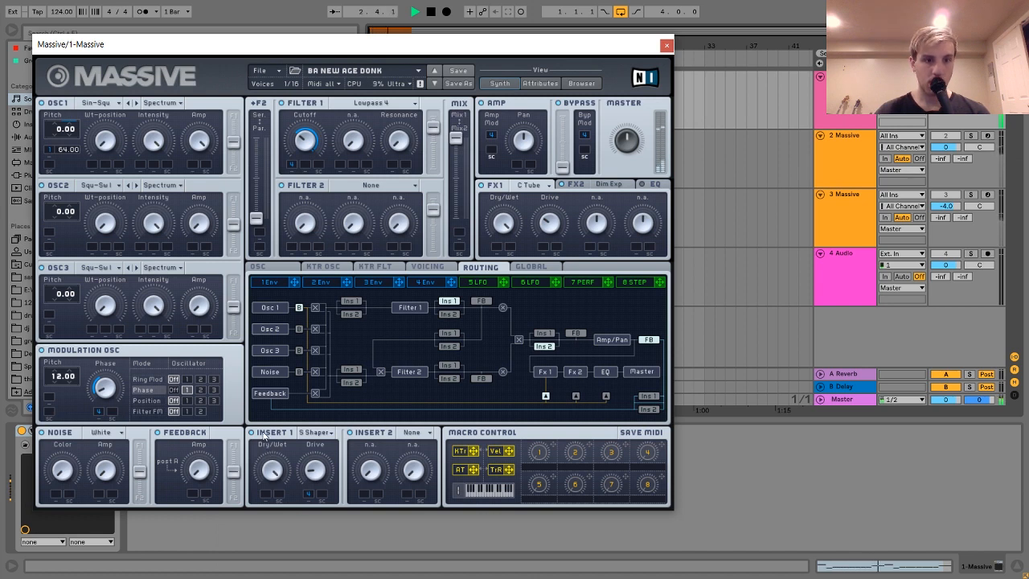
key(space)
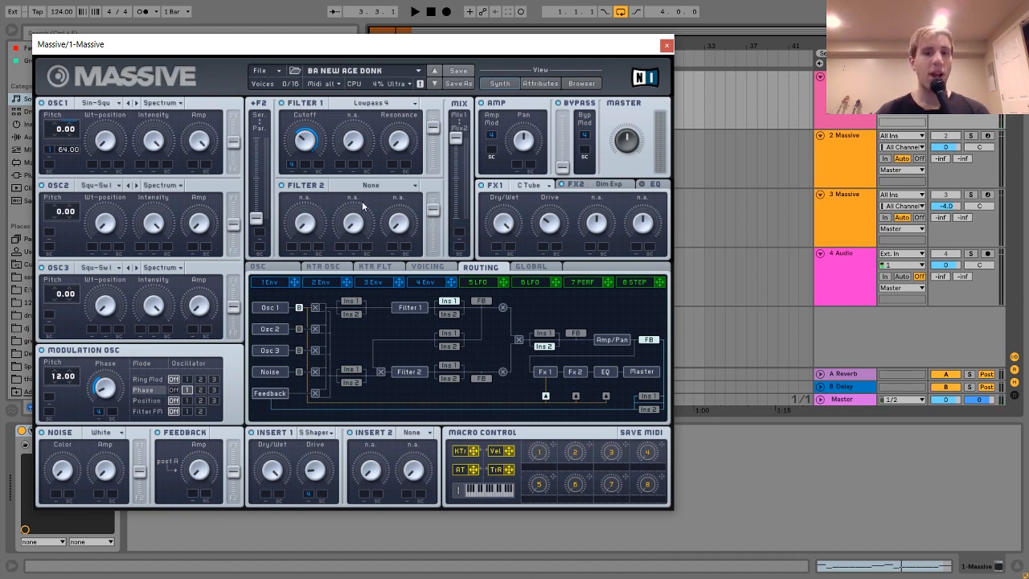
- Check the available FX1 effect types without changing the Classic Tube, and audition the FX1 effect on the loop
click(532, 186)
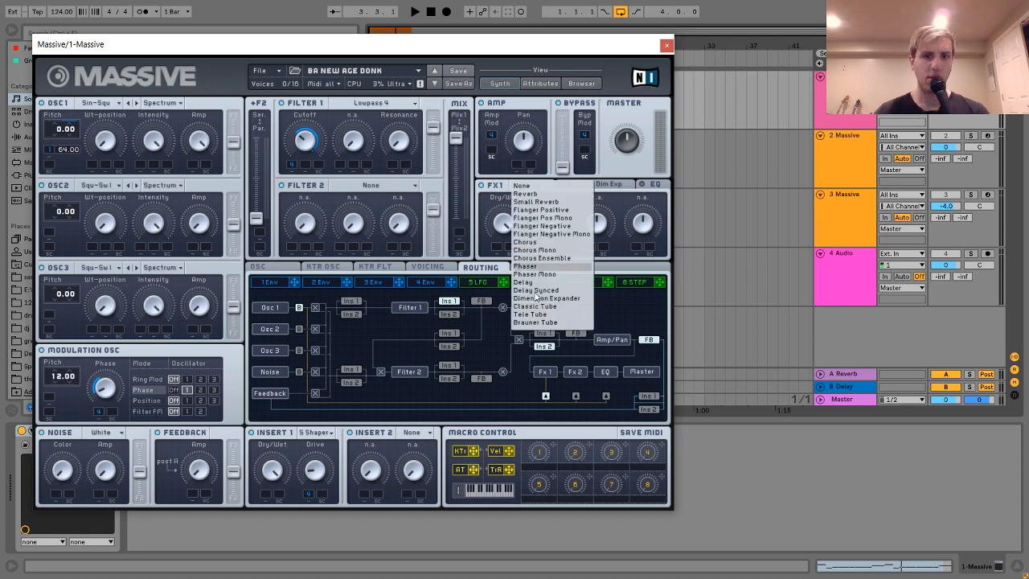
click(507, 257)
key(space)
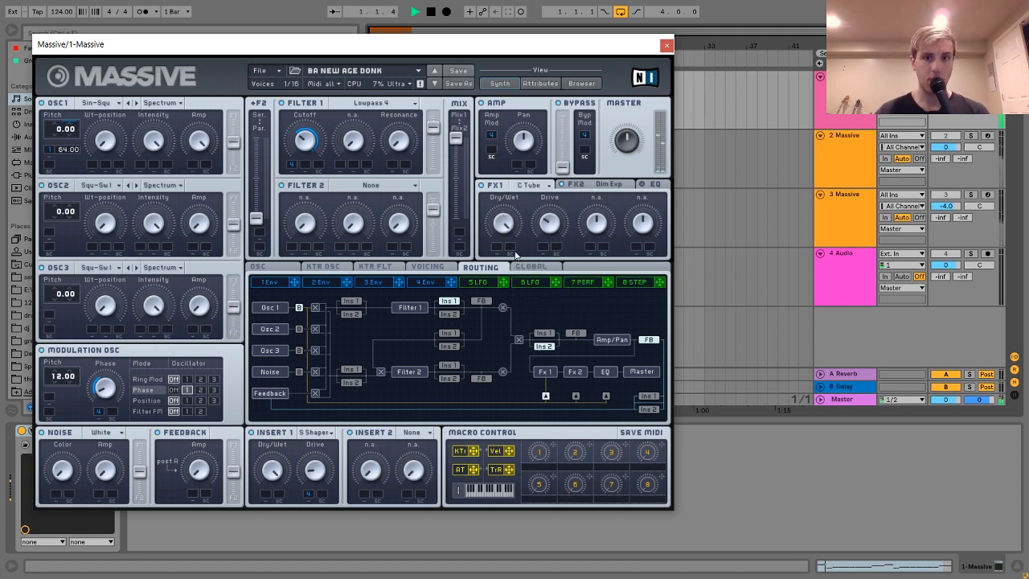
click(481, 185)
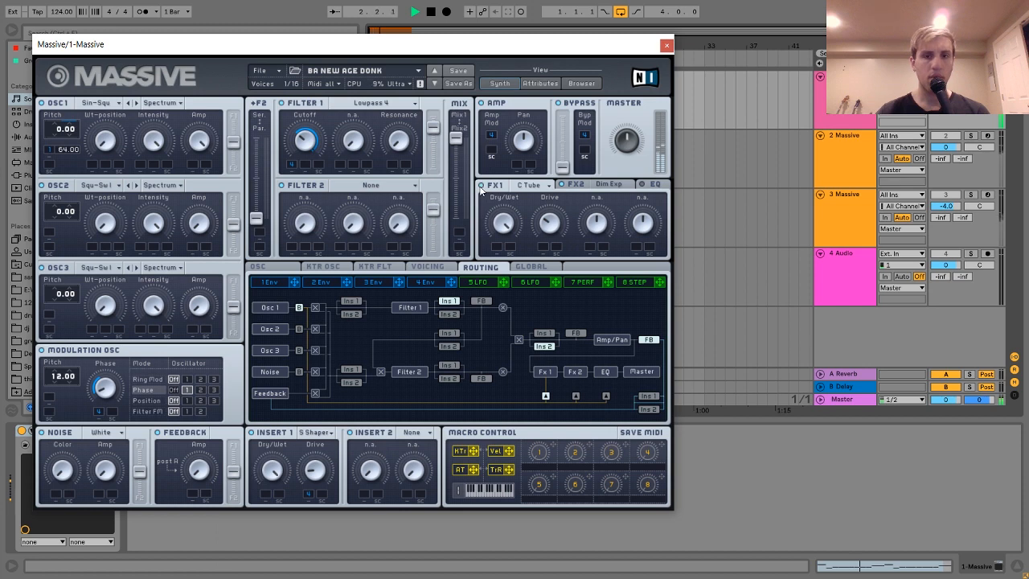
key(space)
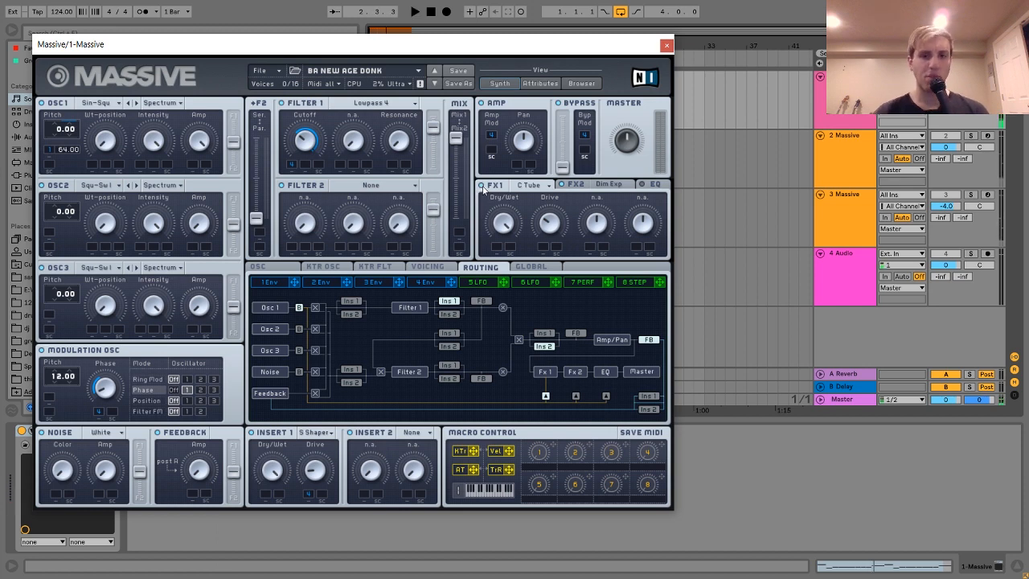
- Show the FX2 Dimension Expander settings and audition its effect on the loop several times
click(575, 189)
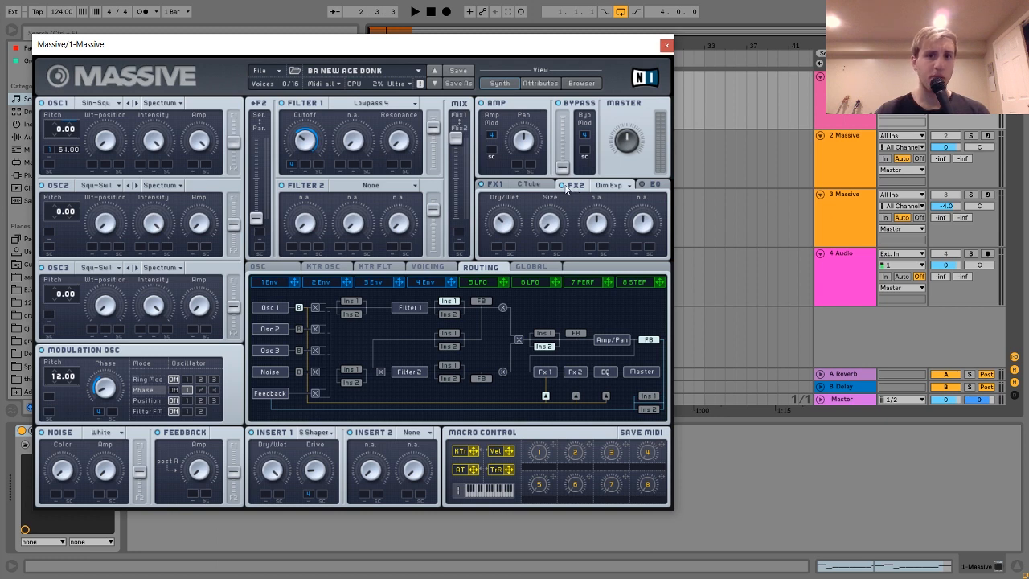
key(space)
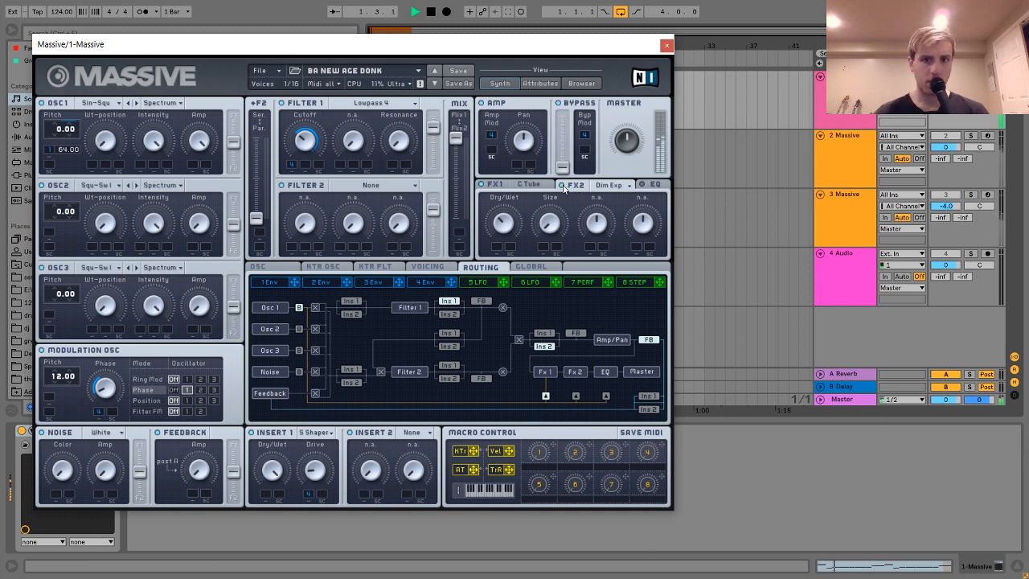
key(space)
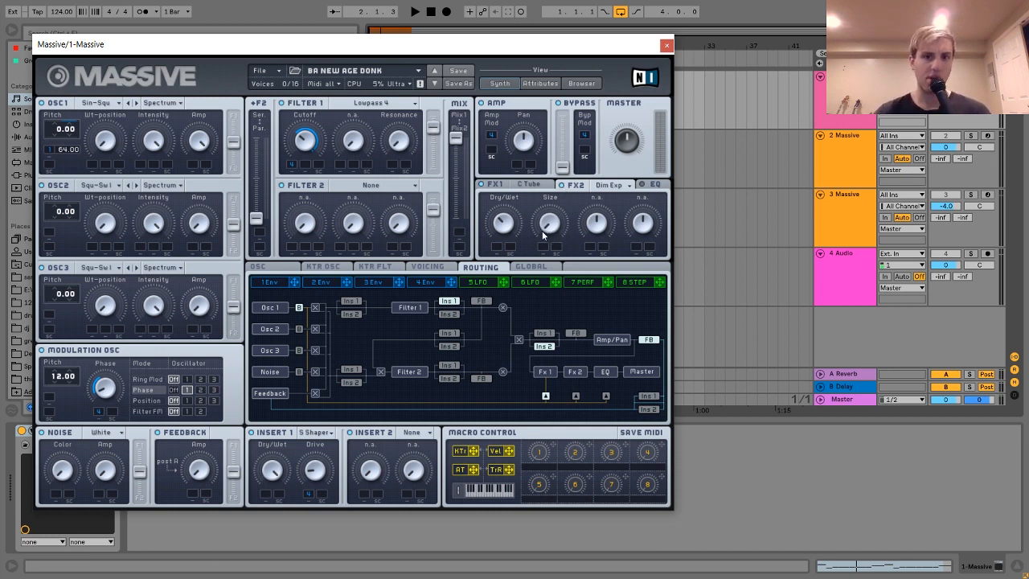
key(space)
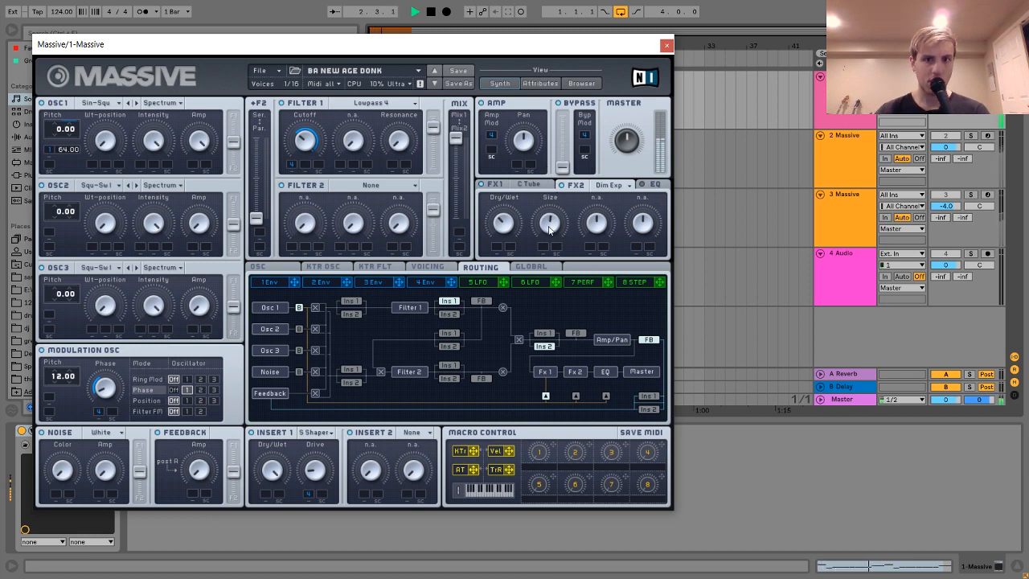
key(space)
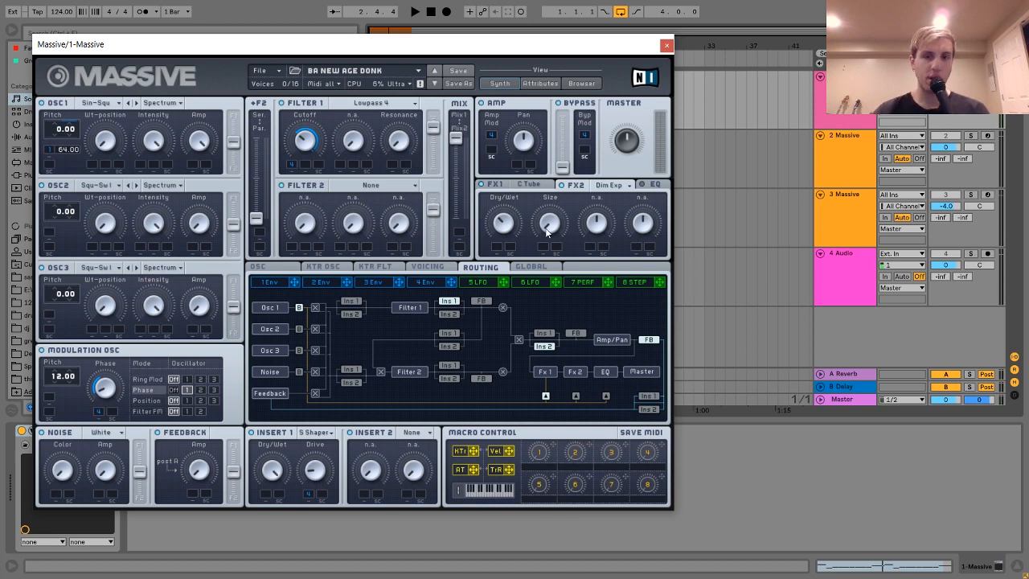
key(space)
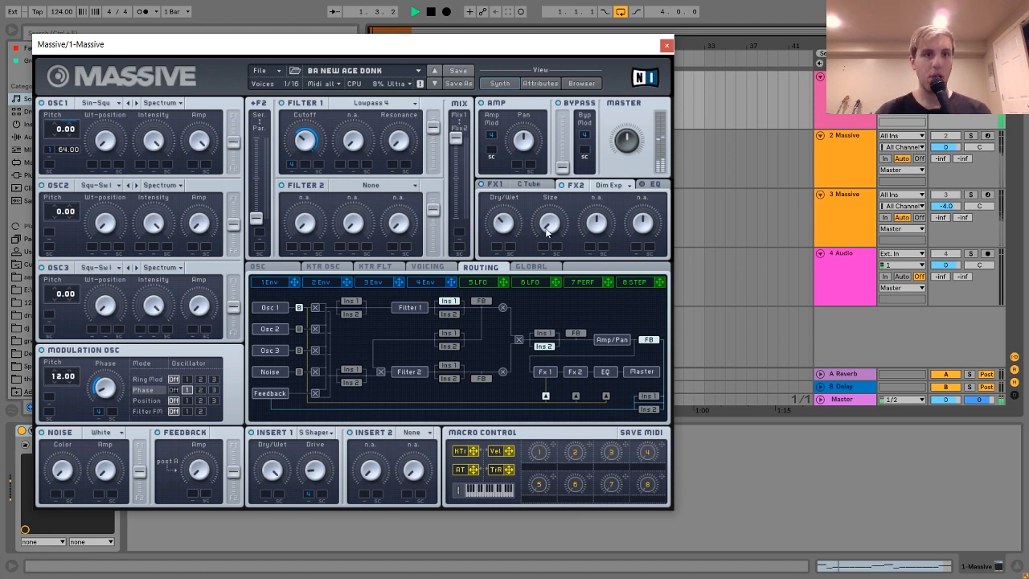
key(space)
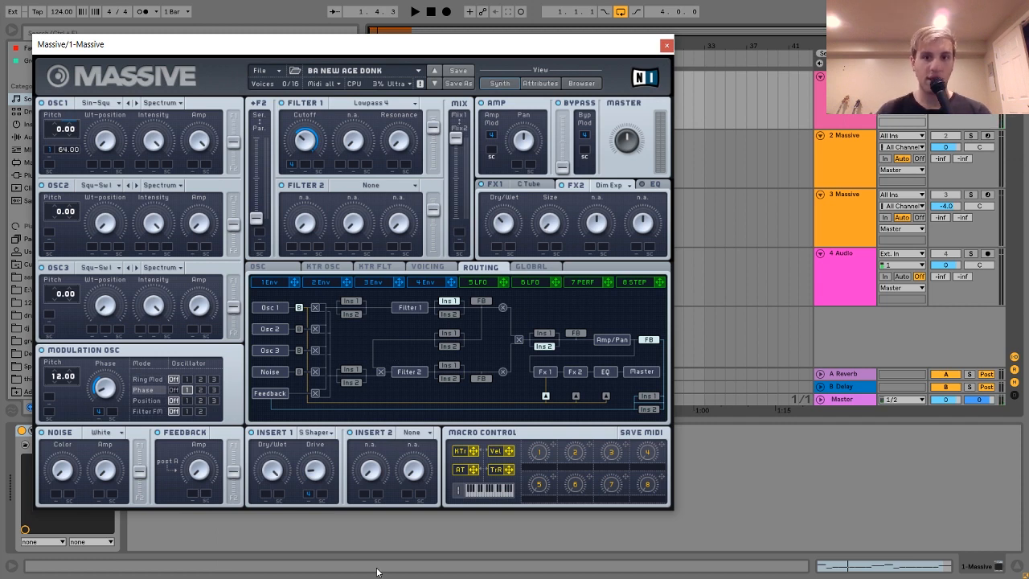
- Solo the second Massive track with the LD DONK LEAD preset and audition its loop
click(862, 145)
click(971, 136)
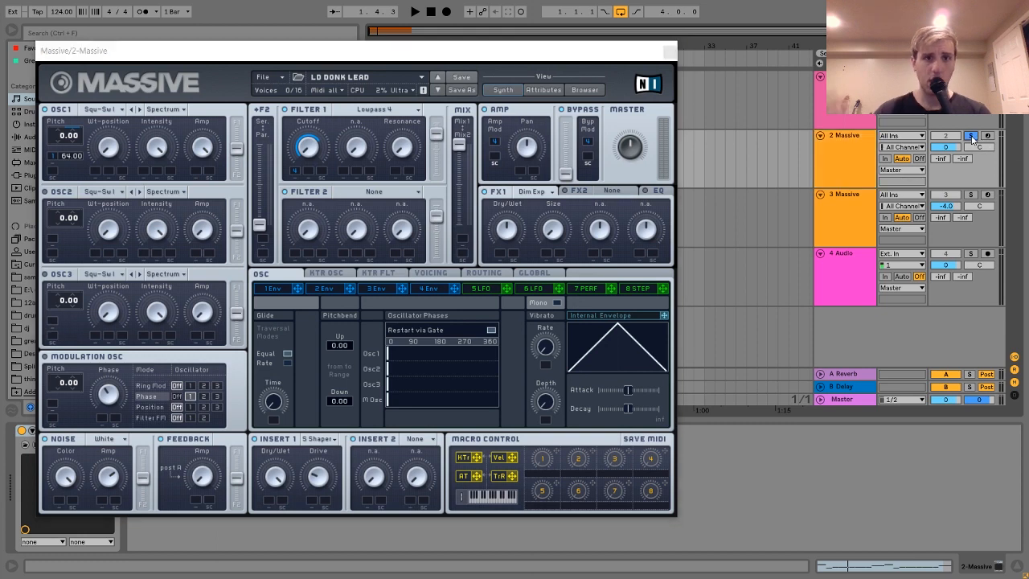
key(space)
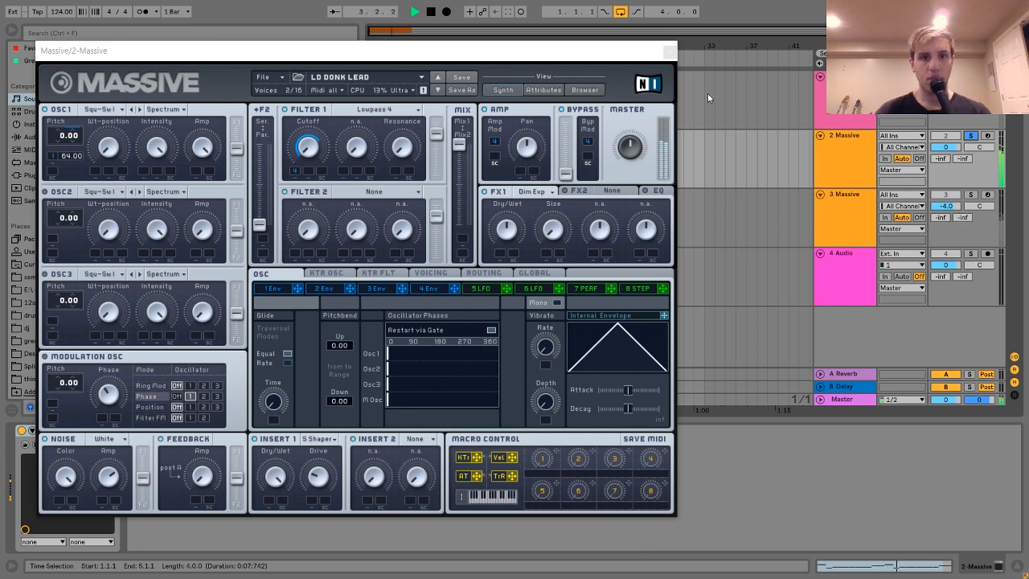
key(space)
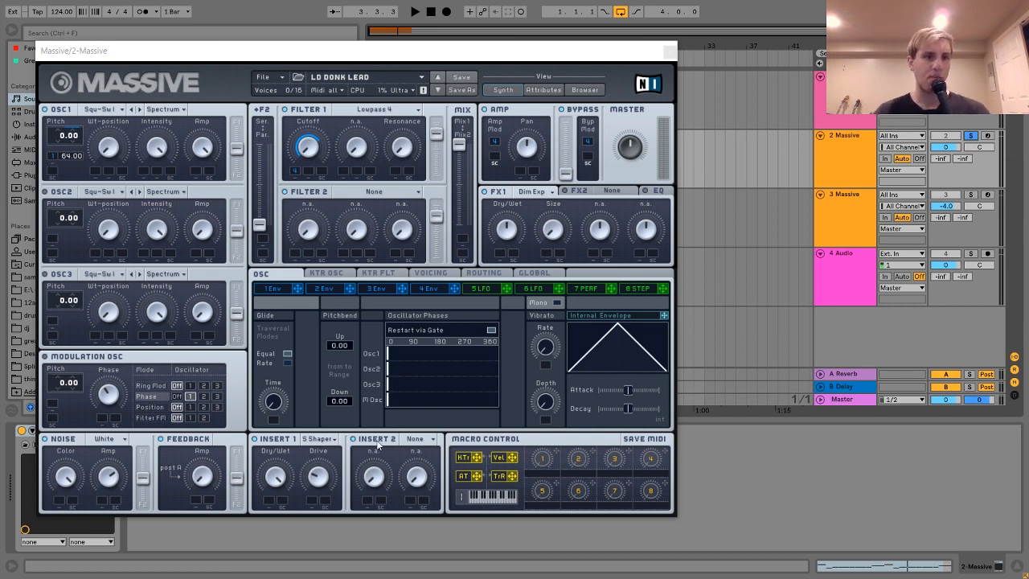
- Examine envelope 1 of the LD DONK LEAD patch, and audition the loop while checking the noise and Filter 1 sections
click(281, 290)
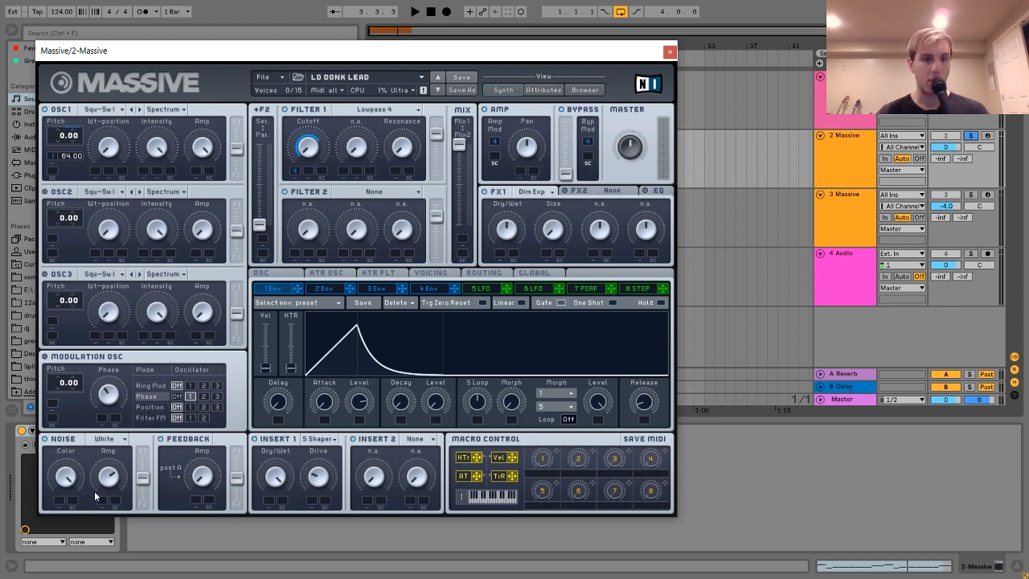
key(space)
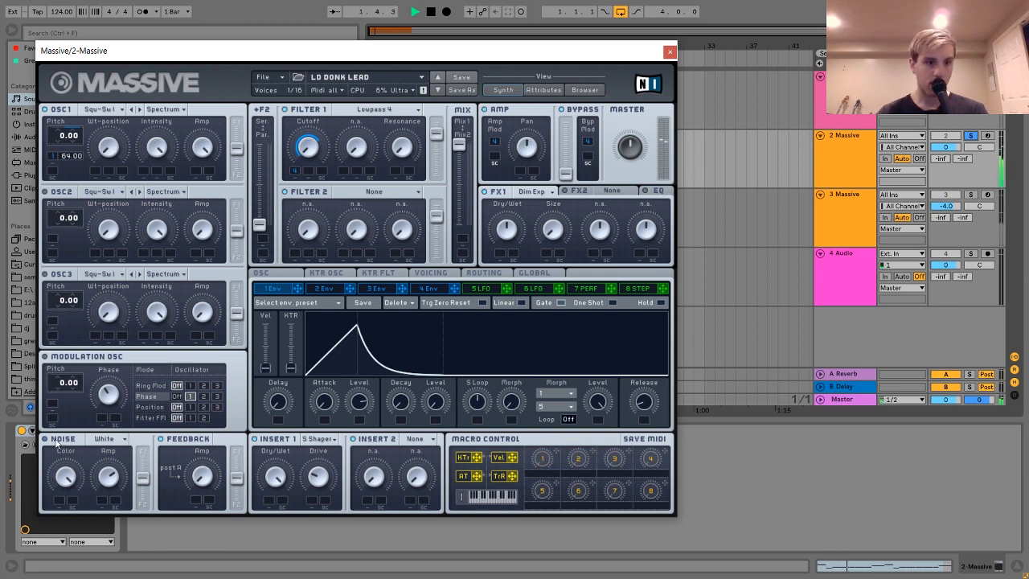
key(space)
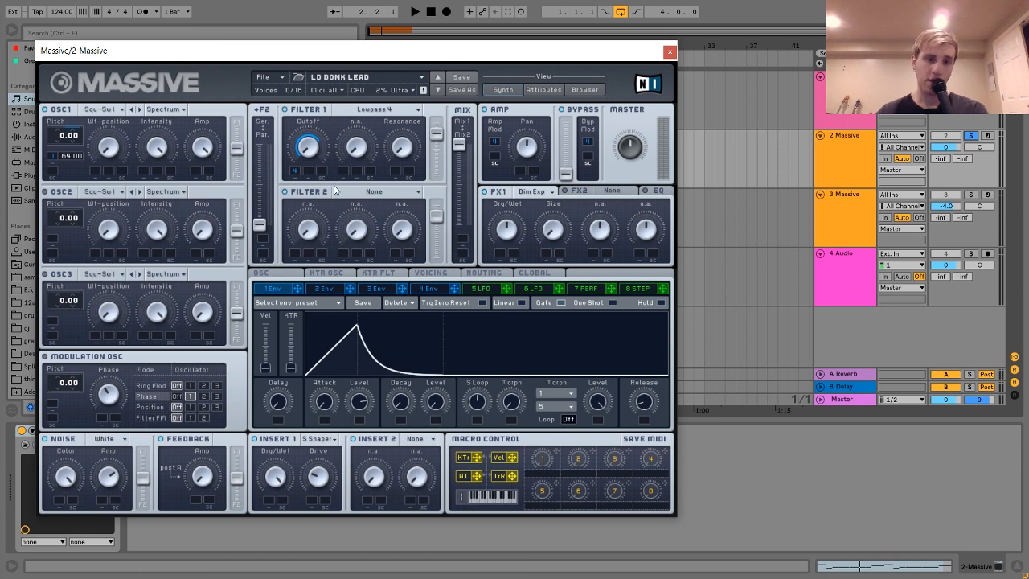
key(space)
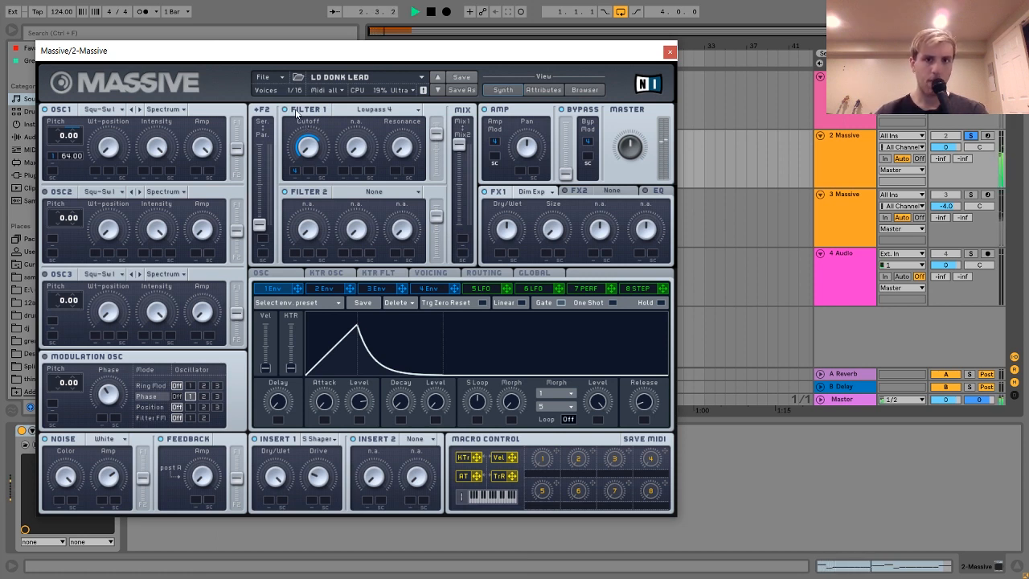
key(space)
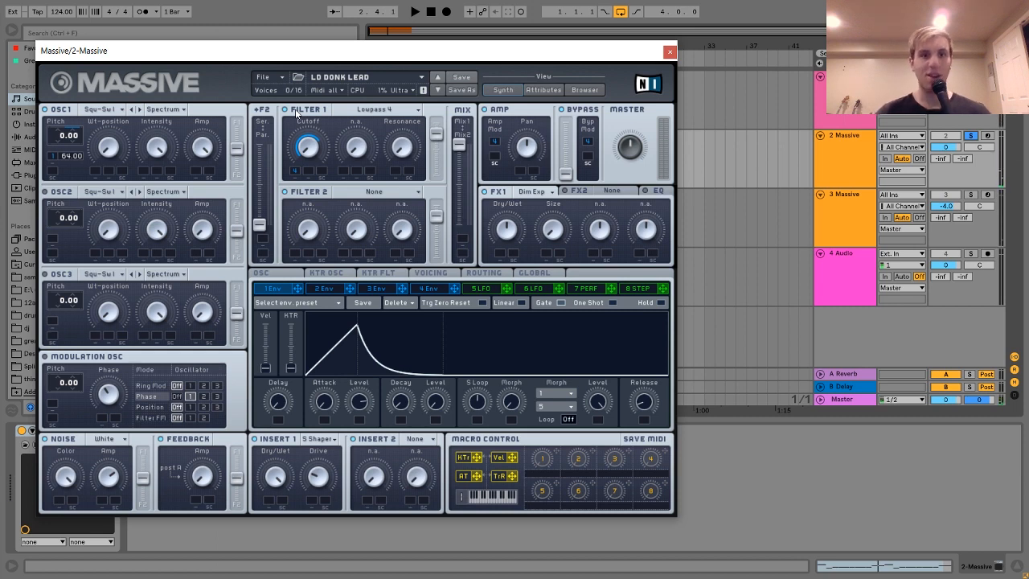
- Examine envelope 4 and the signal routing of the LD DONK LEAD patch while auditioning the loop
click(434, 291)
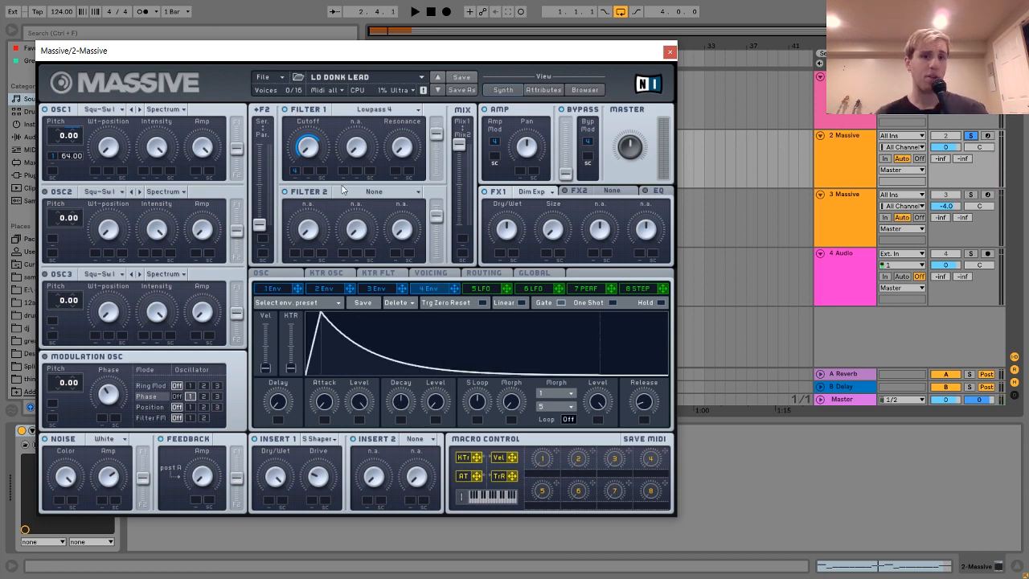
click(490, 274)
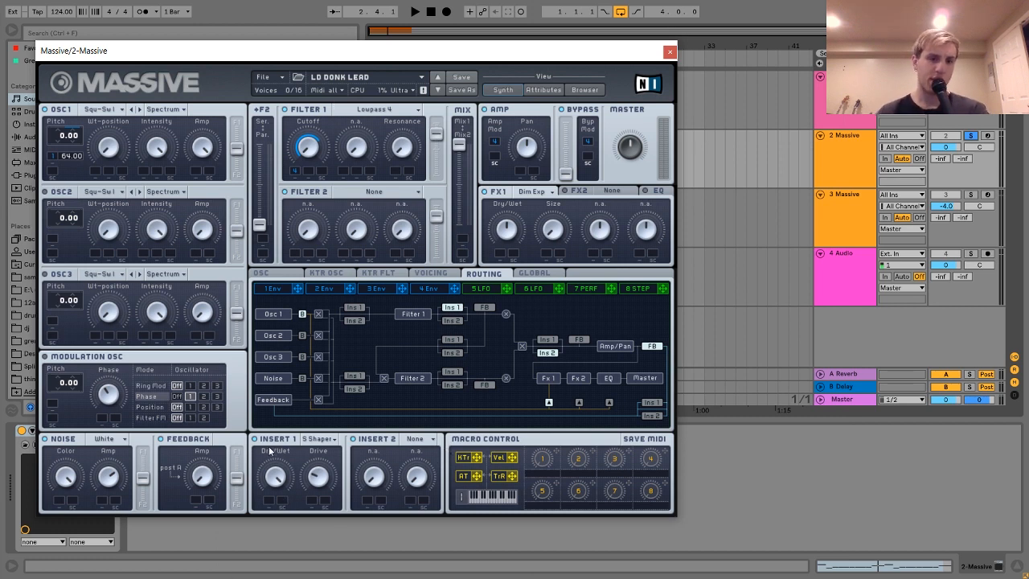
key(space)
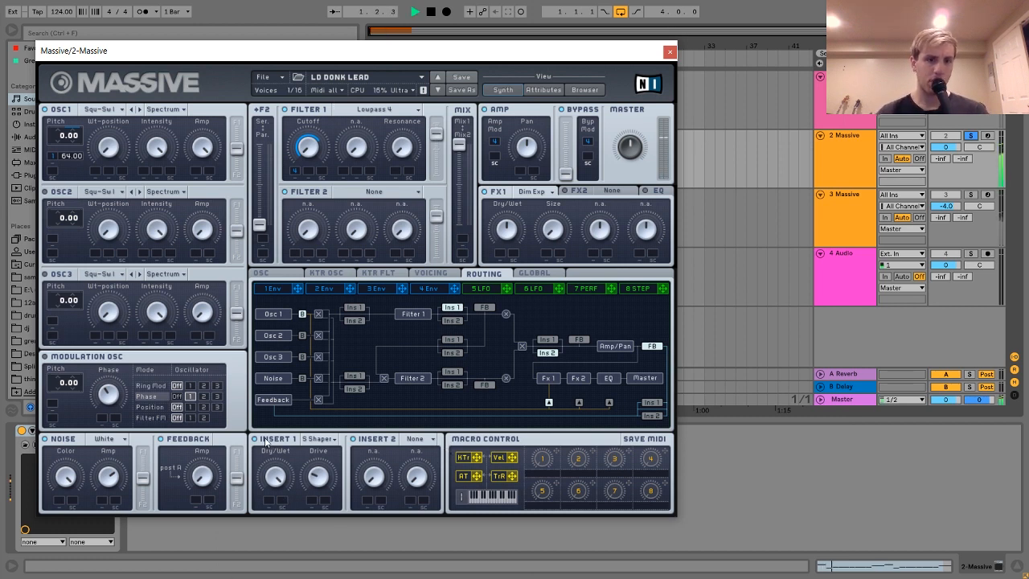
key(space)
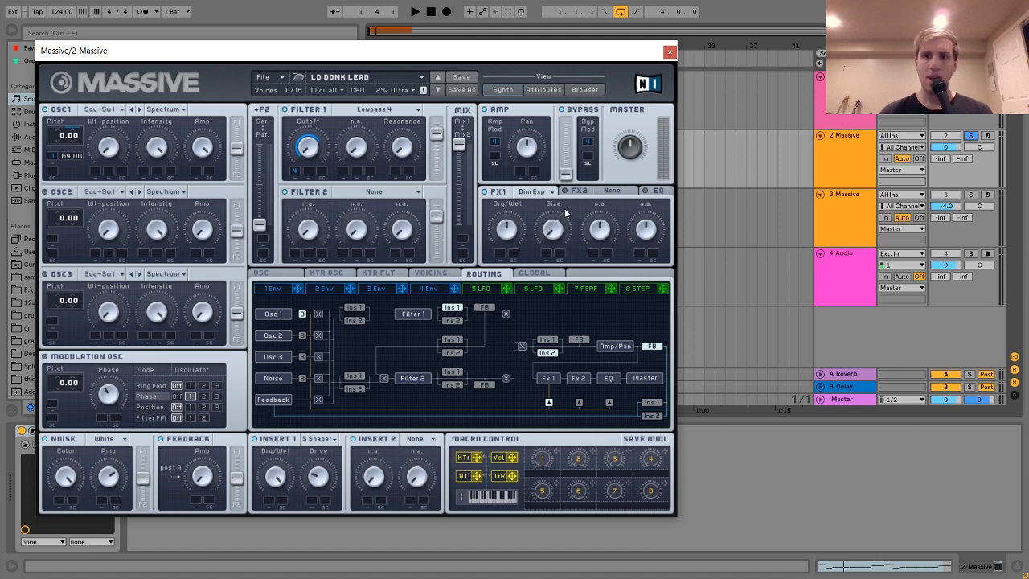
key(space)
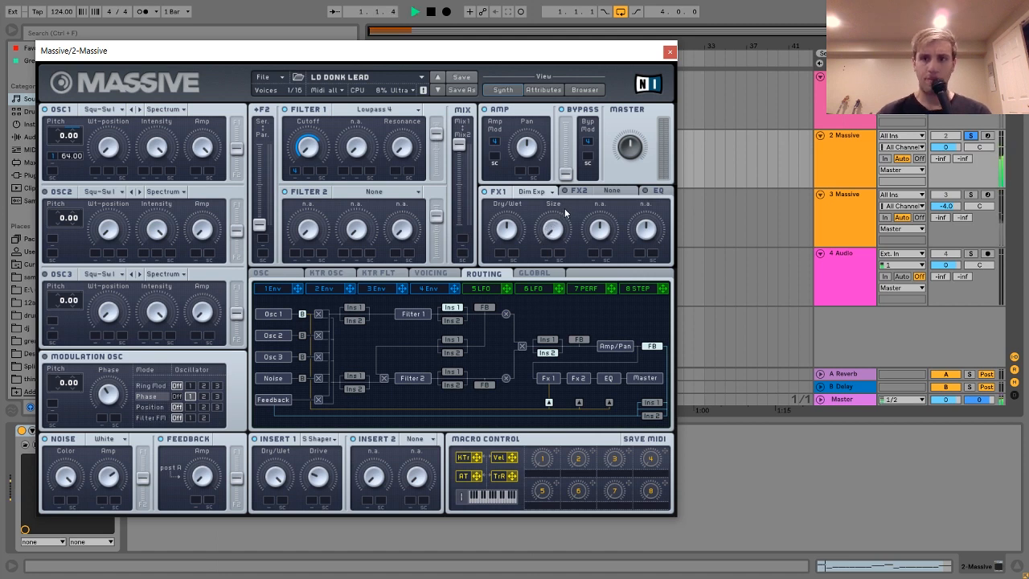
- Solo the third Massive track, audition its loop and open its LD DONK LEAD 2 patch
click(833, 205)
key(space)
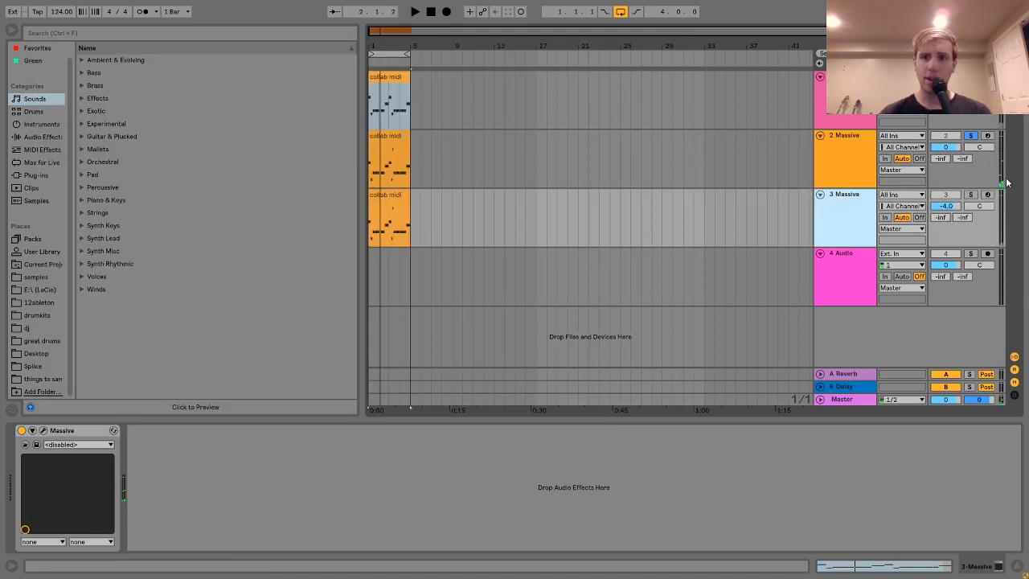
click(971, 196)
key(space)
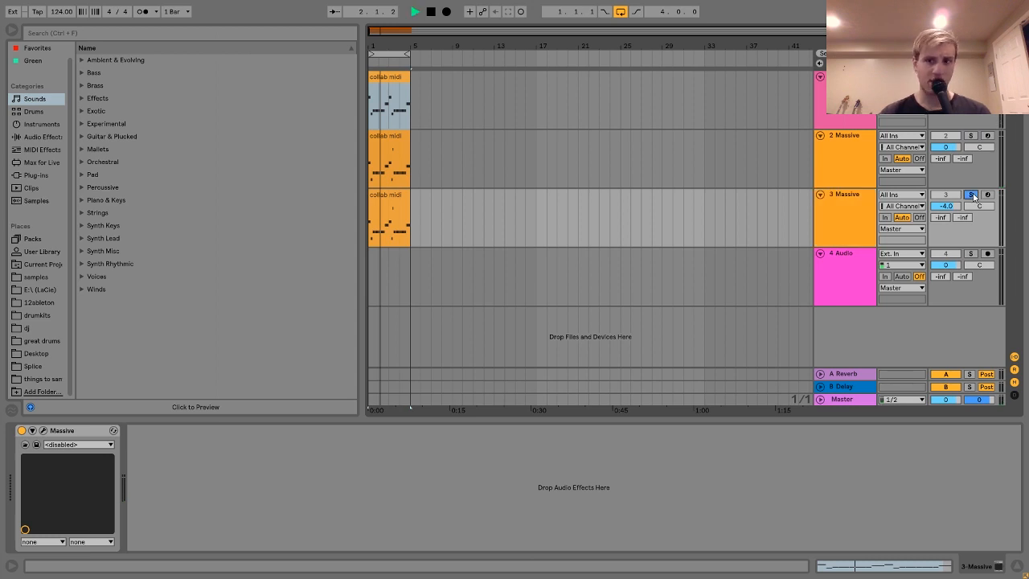
click(43, 431)
key(space)
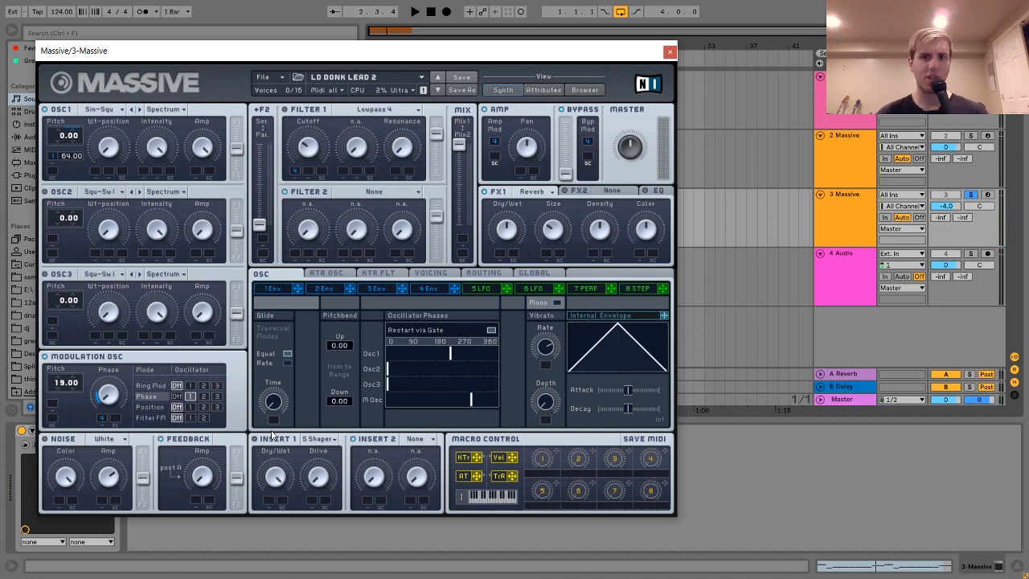
- Unsolo the third Massive track and compare the full loop with that track deactivated and reactivated
click(954, 196)
click(972, 196)
key(space)
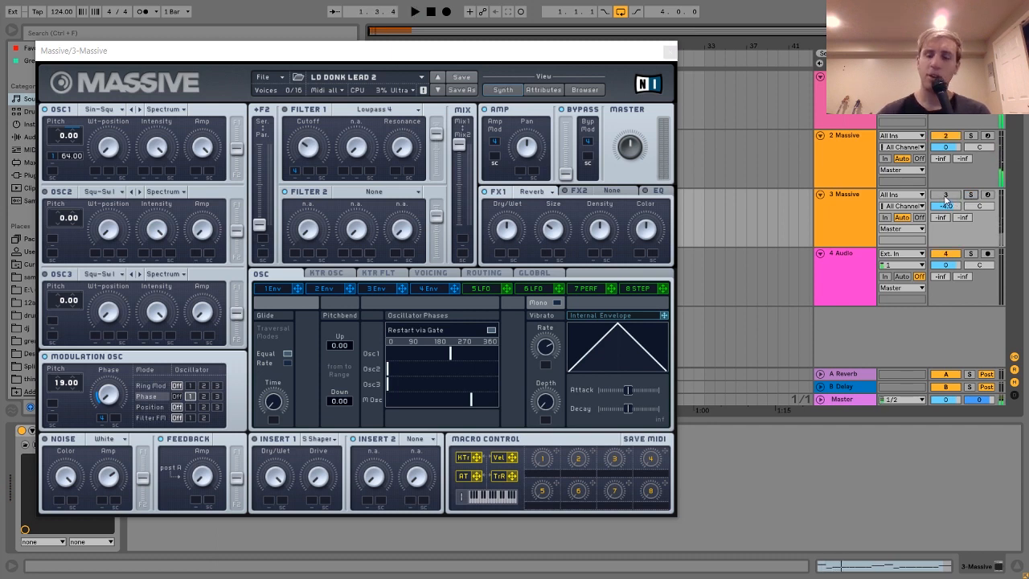
click(945, 196)
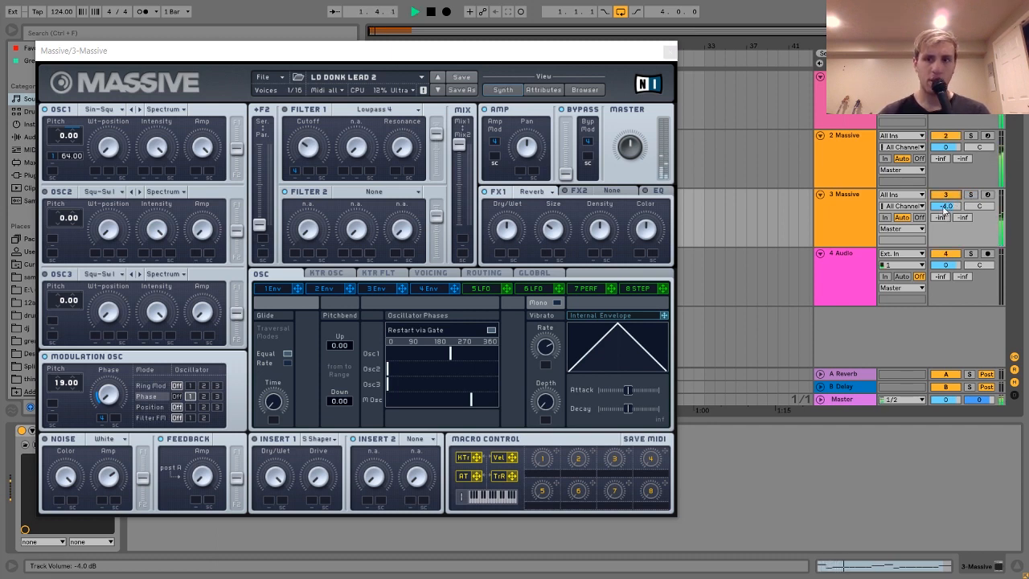
key(space)
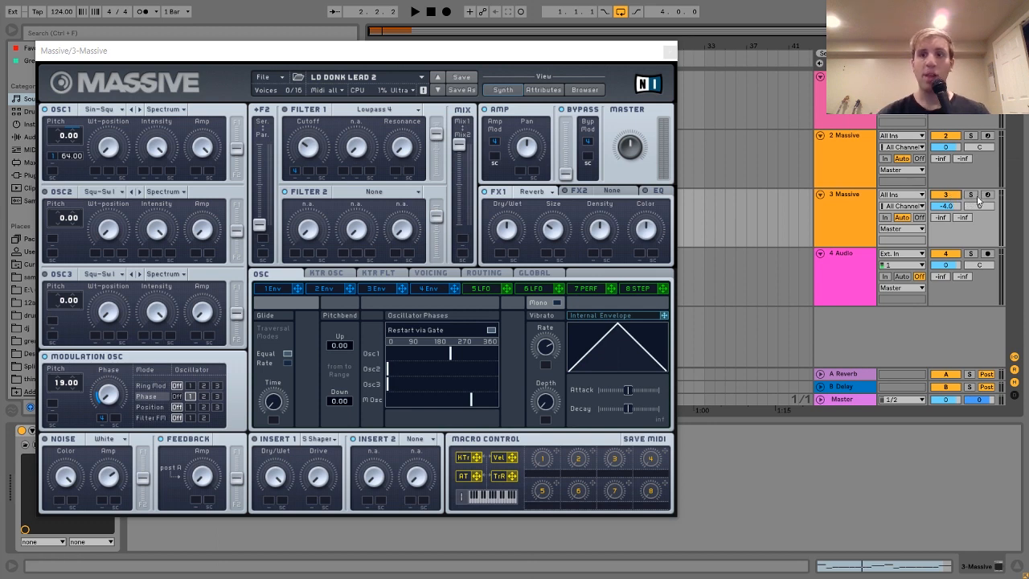
- Solo the third Massive track again and examine its modulation oscillator and OSC1 pitch settings
click(970, 194)
click(864, 205)
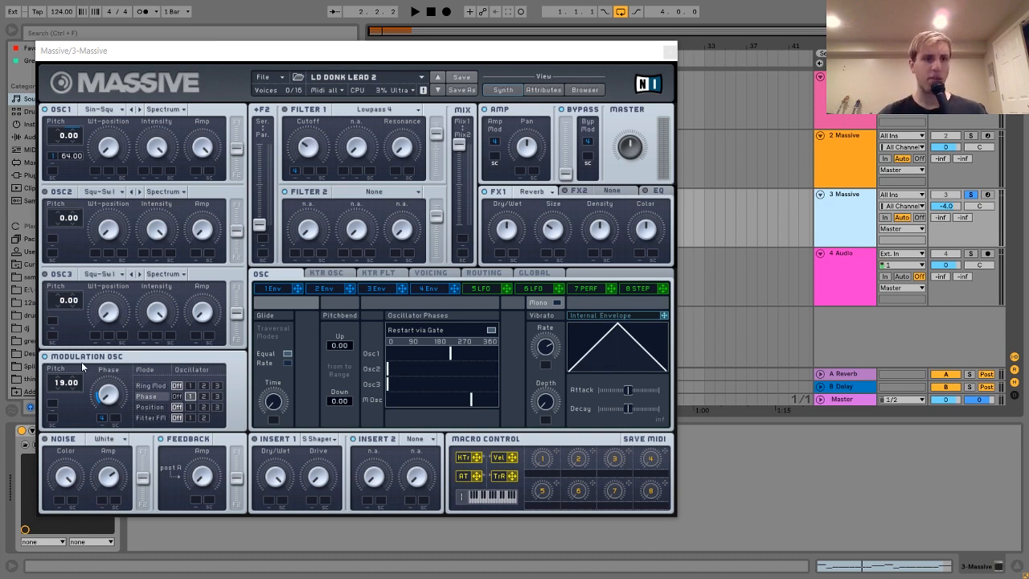
click(69, 135)
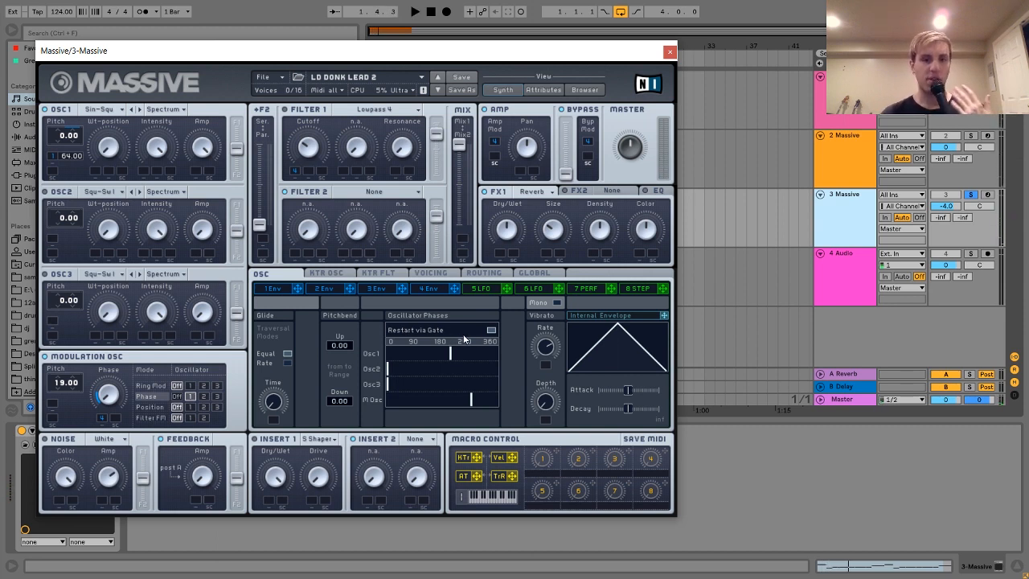
- Audition the loop with the oscillators' Restart via Gate switched off, and again with it switched back on
click(493, 331)
key(space)
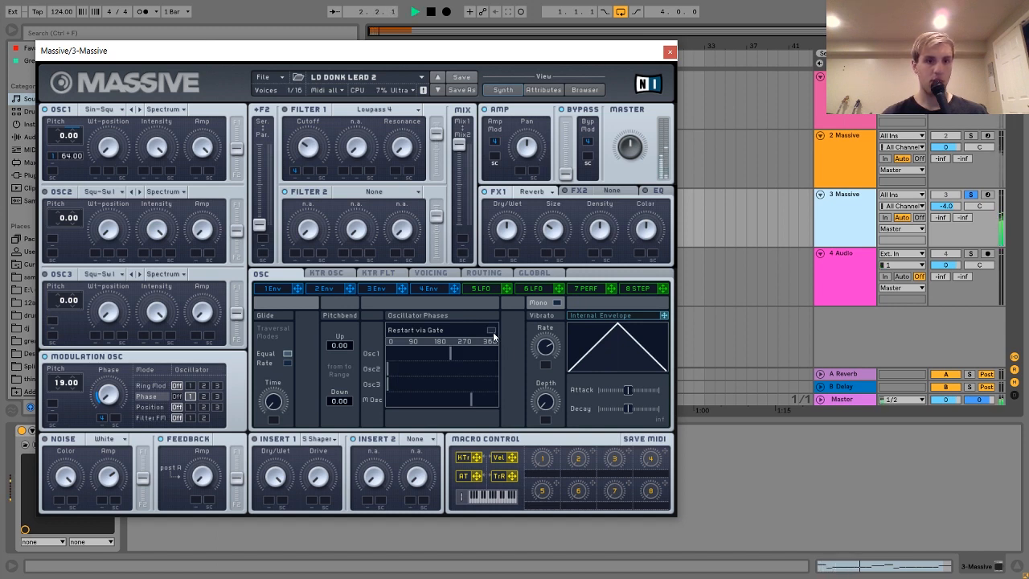
key(space)
click(493, 331)
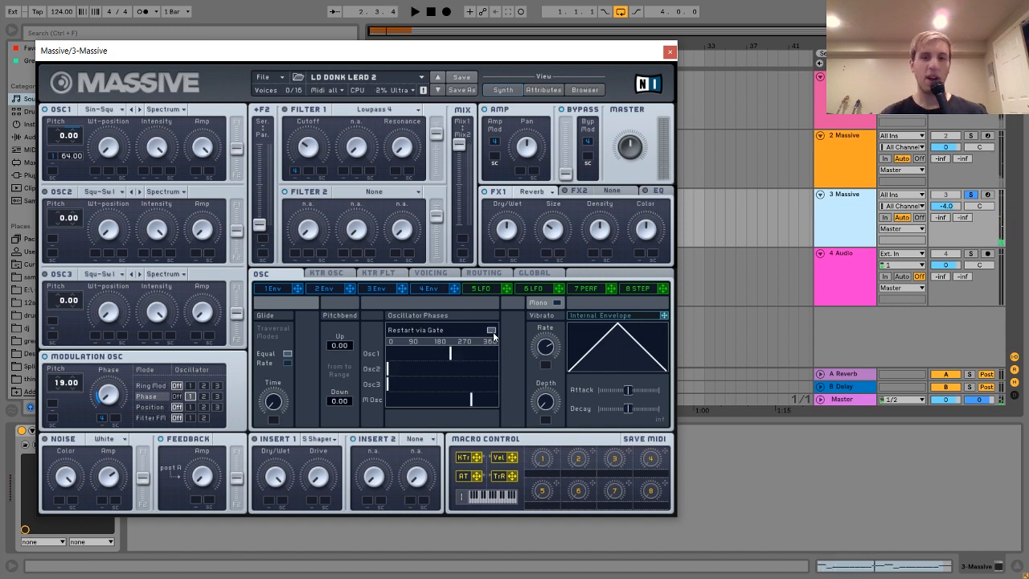
key(space)
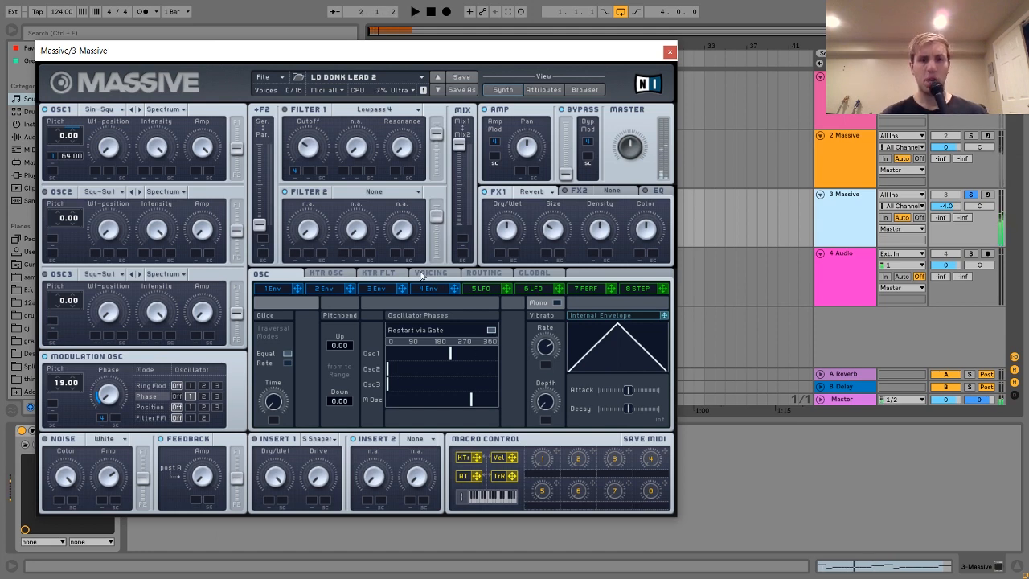
key(space)
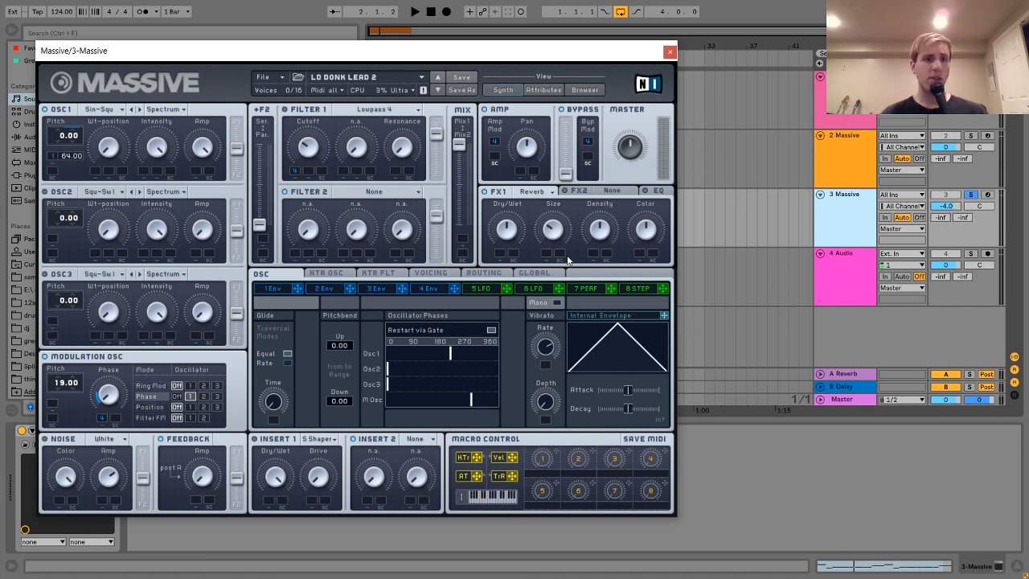
- Show envelope 1 of the LD DONK LEAD 2 patch and audition the loop while checking the FX1 Reverb
click(270, 287)
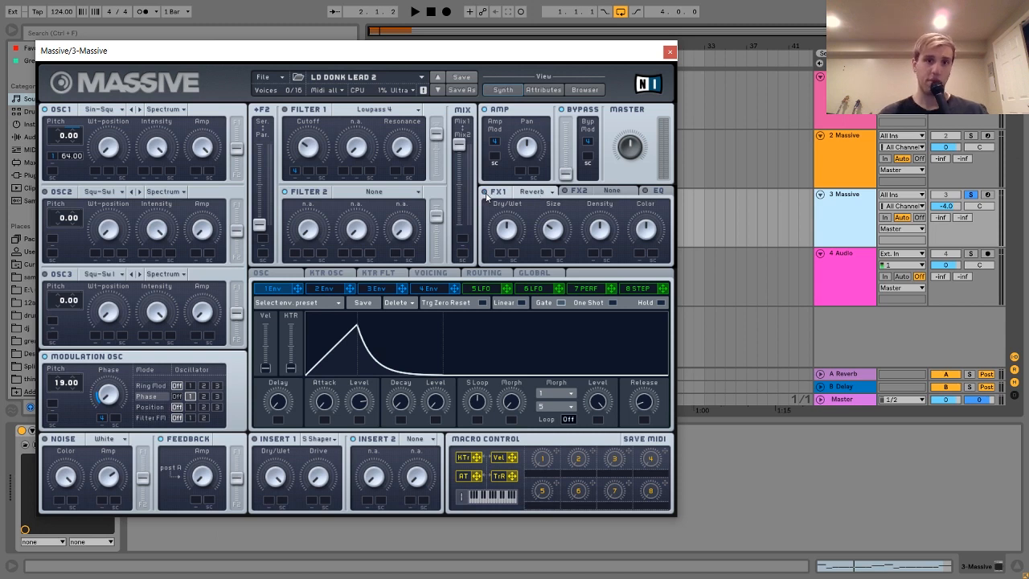
key(space)
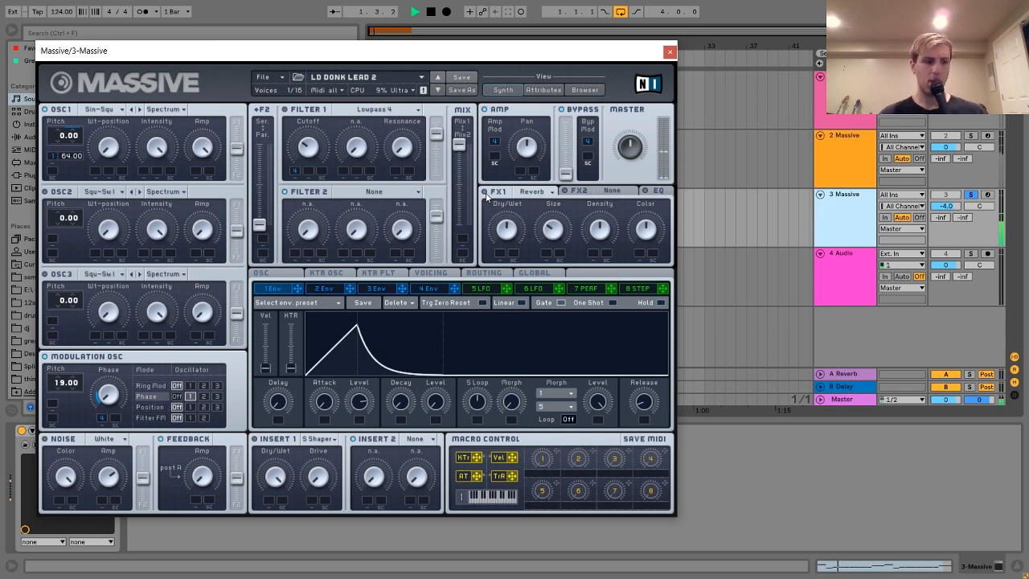
key(space)
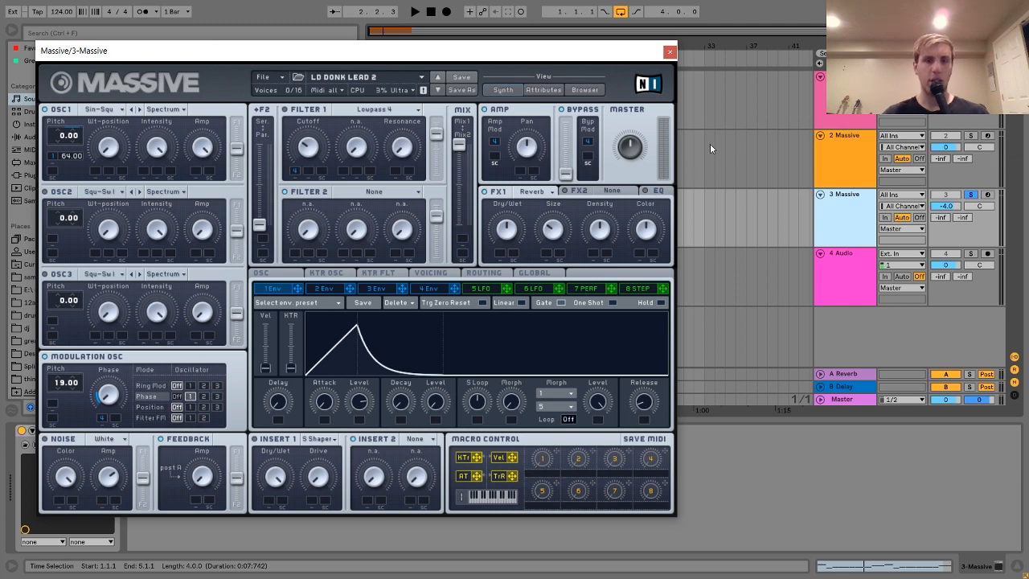
key(space)
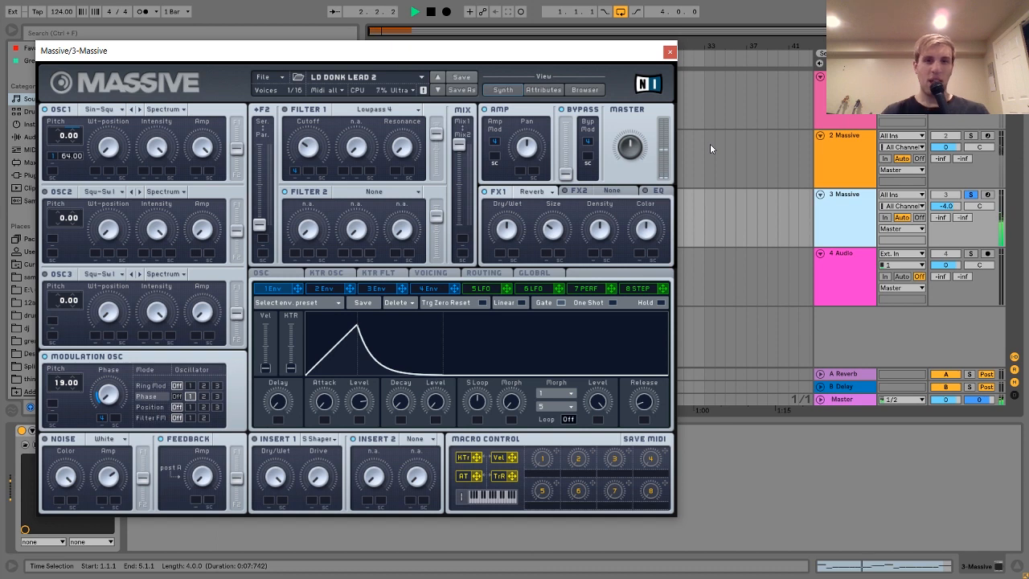
key(space)
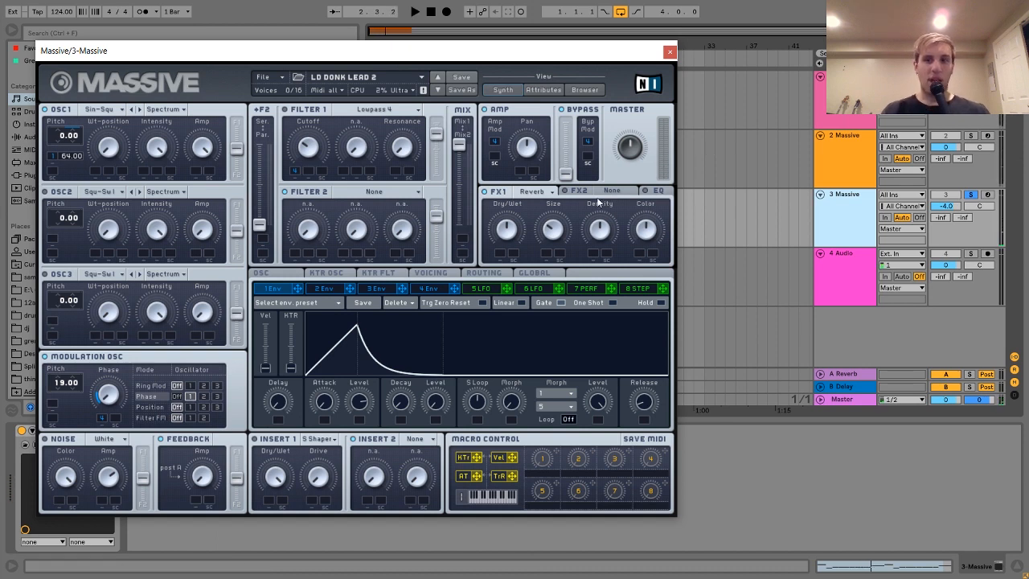
- Unsolo the third Massive track during playback and audition all the layers together
key(space)
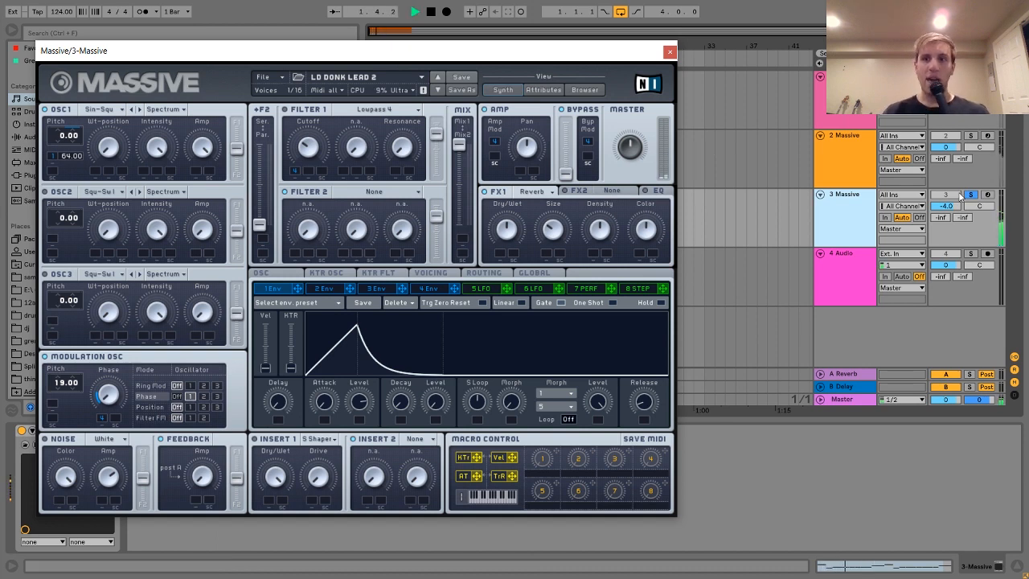
click(813, 125)
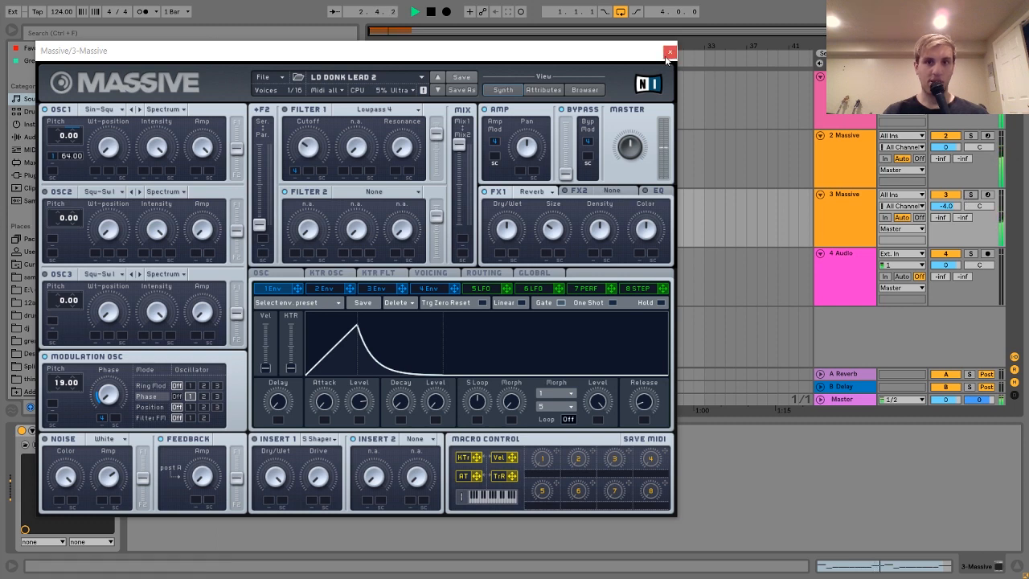
click(911, 190)
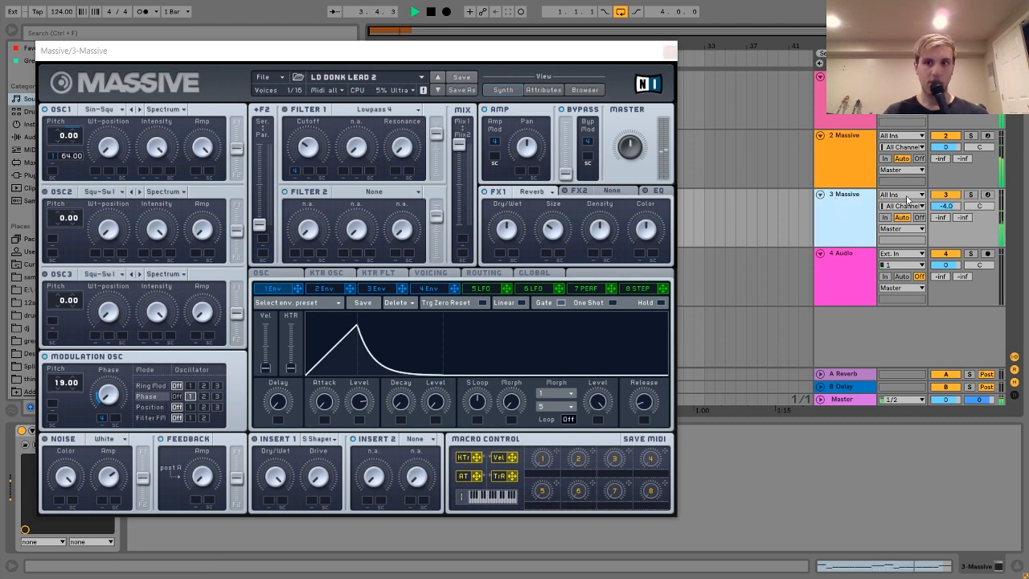
key(space)
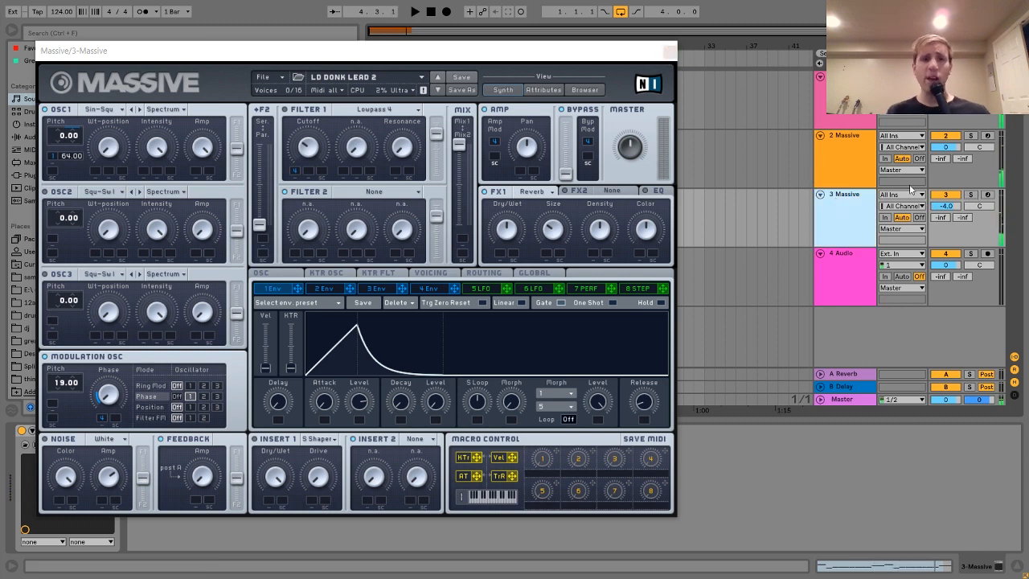